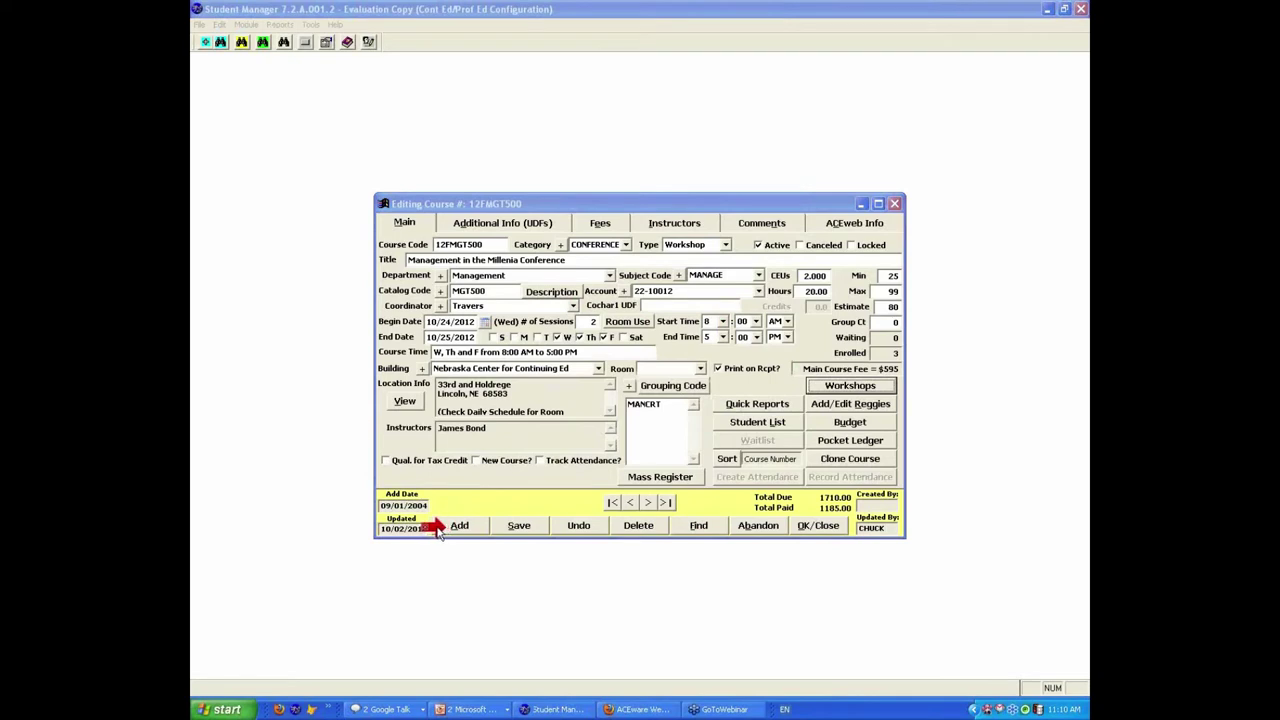
Step: Abandon the unsaved changes to course 12FMGT500, confirming Yes, and open the Module menu
{"action": "left_click", "coordinate": [758, 527]}
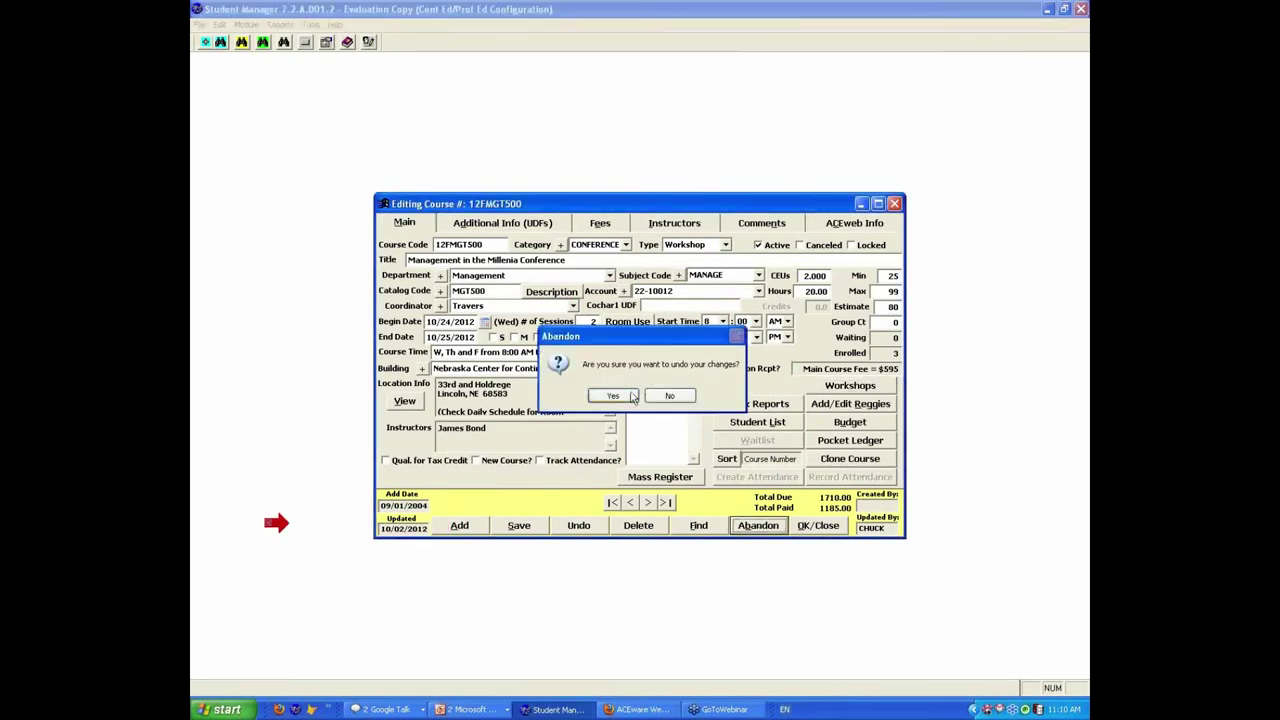
{"action": "left_click", "coordinate": [612, 397]}
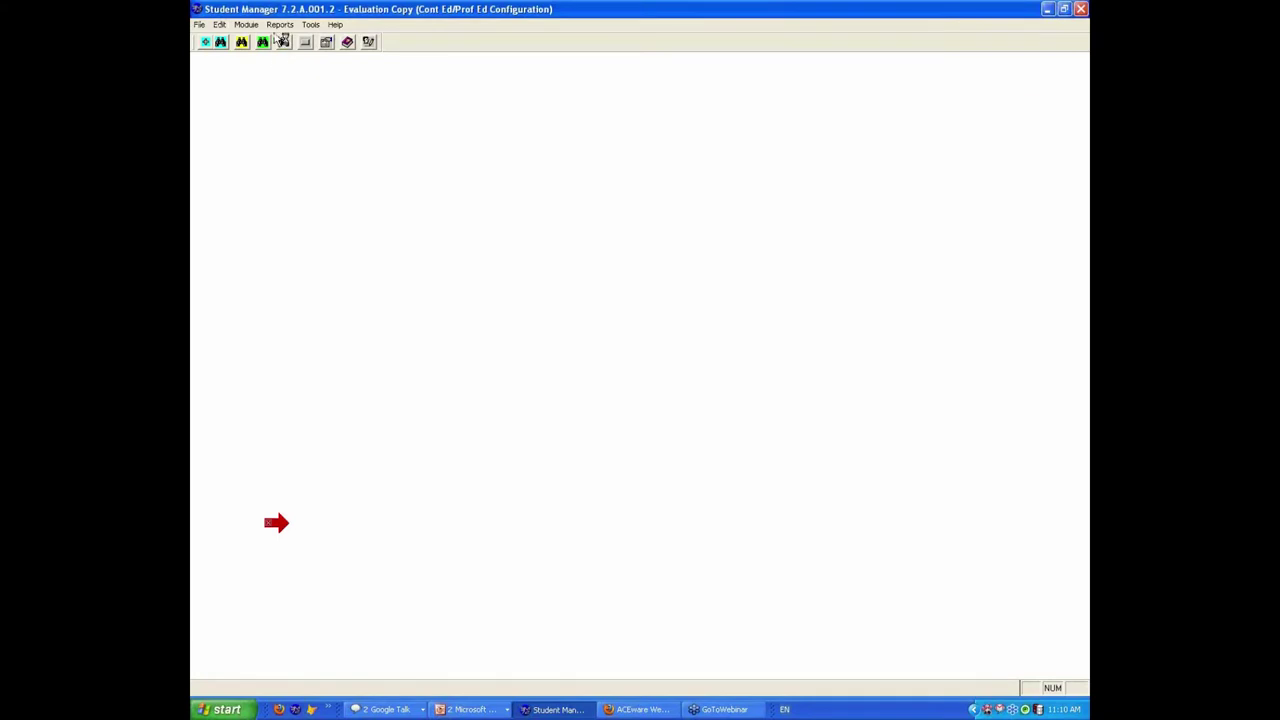
{"action": "left_click", "coordinate": [245, 24]}
{"action": "mouse_move", "coordinate": [260, 44]}
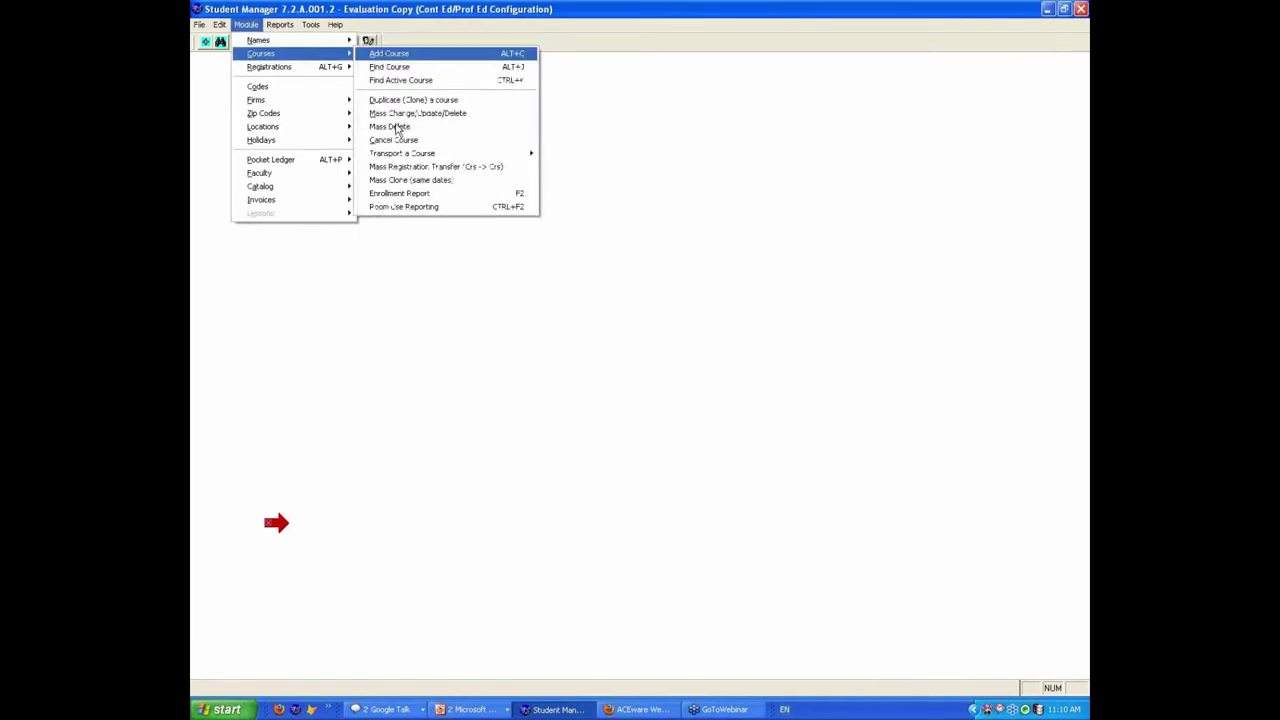
Step: Dismiss the menu and use Find Course to search for 12F, opening the first match
{"action": "left_click", "coordinate": [423, 241]}
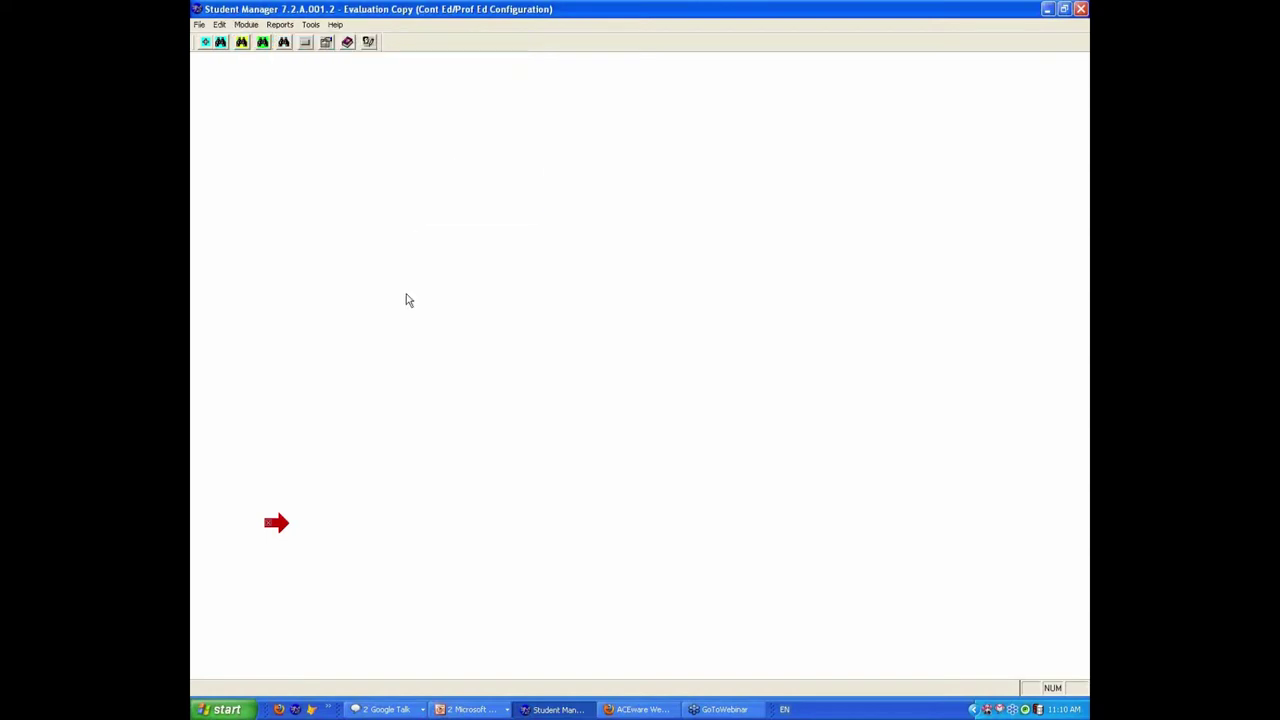
{"action": "left_click", "coordinate": [242, 43]}
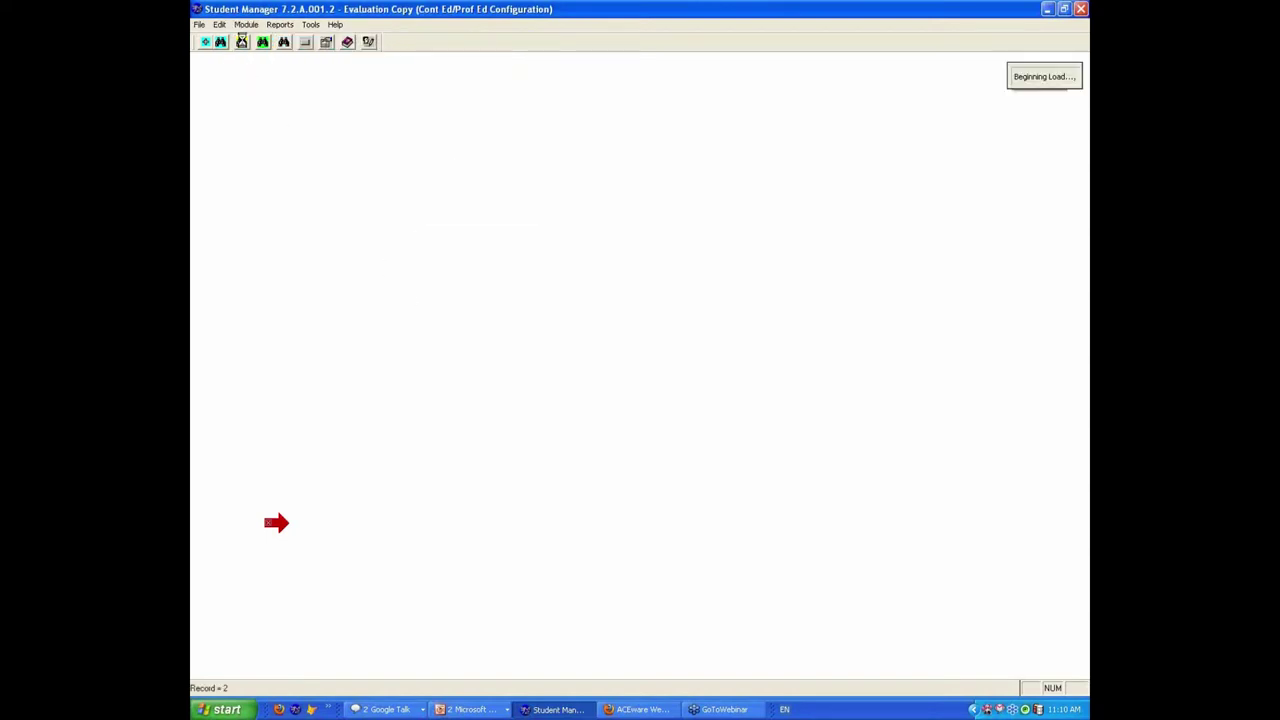
{"action": "type", "text": "1"}
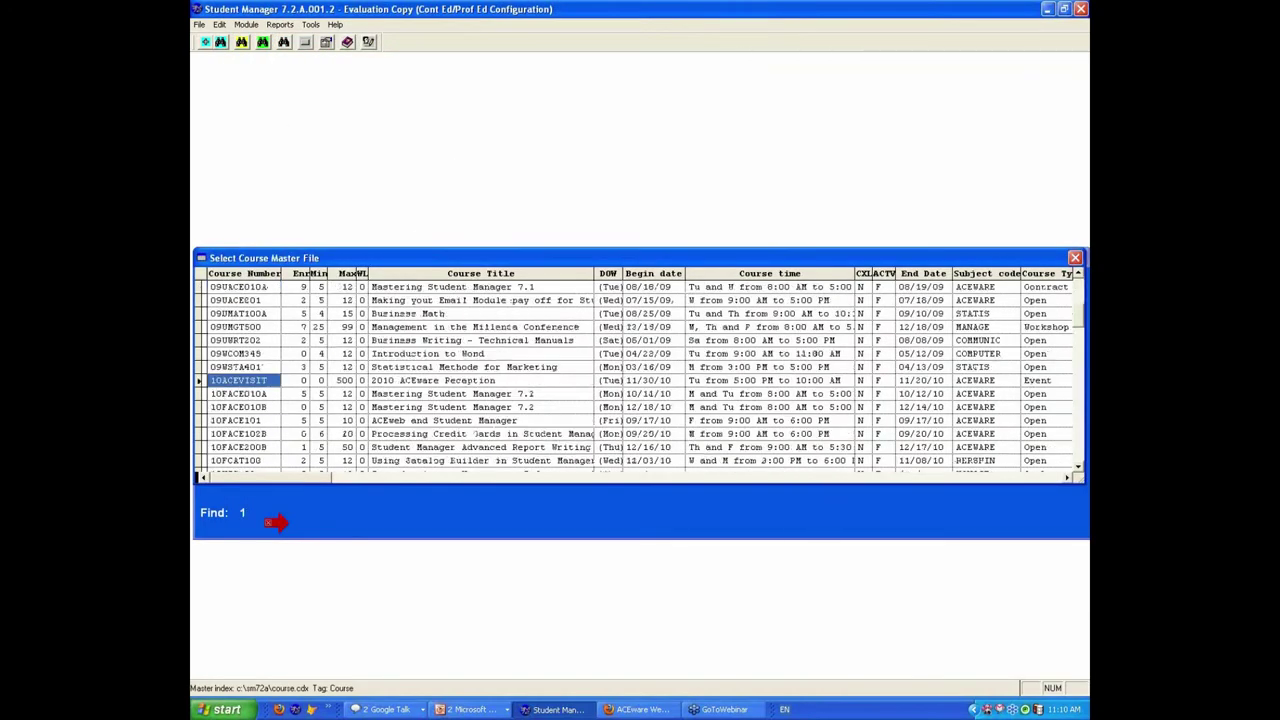
{"action": "type", "text": "2F"}
{"action": "key", "text": "Return"}
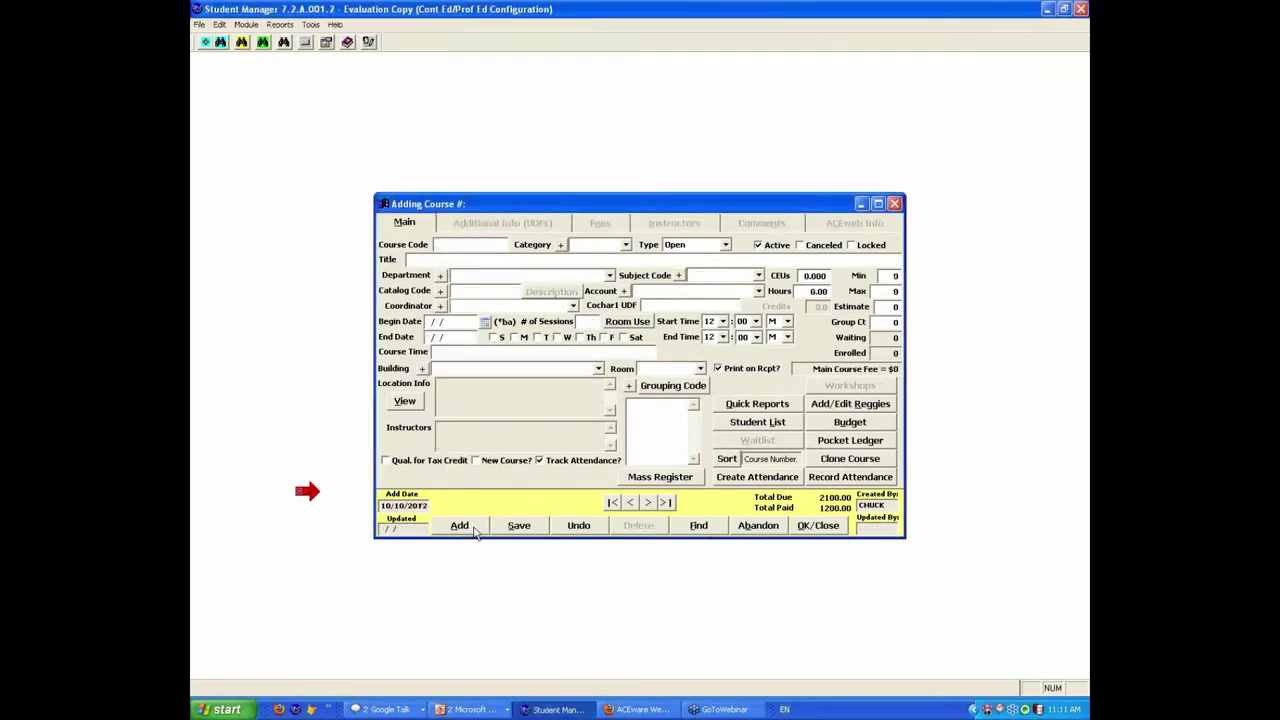
Step: Enter course code 12FACE999 and set the category to NONCREDIT
{"action": "type", "text": "12FACE999"}
{"action": "key", "text": "Tab"}
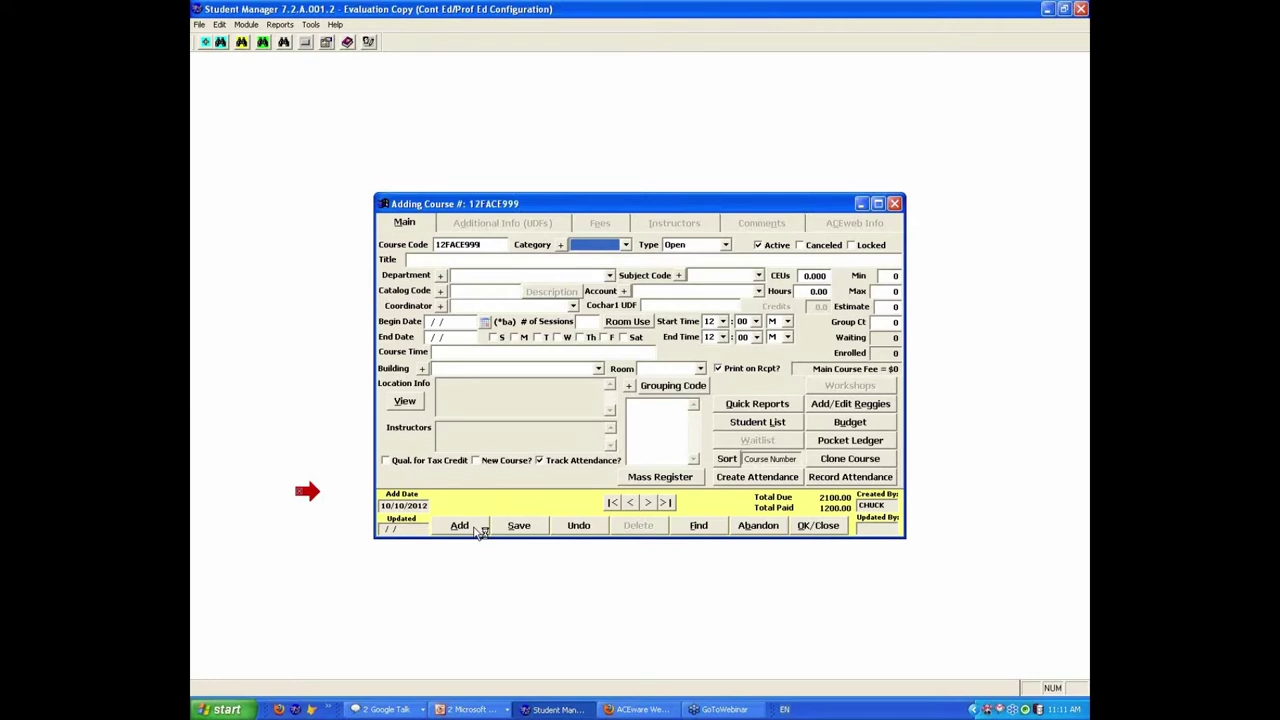
{"action": "key", "text": "o"}
{"action": "left_click", "coordinate": [626, 246]}
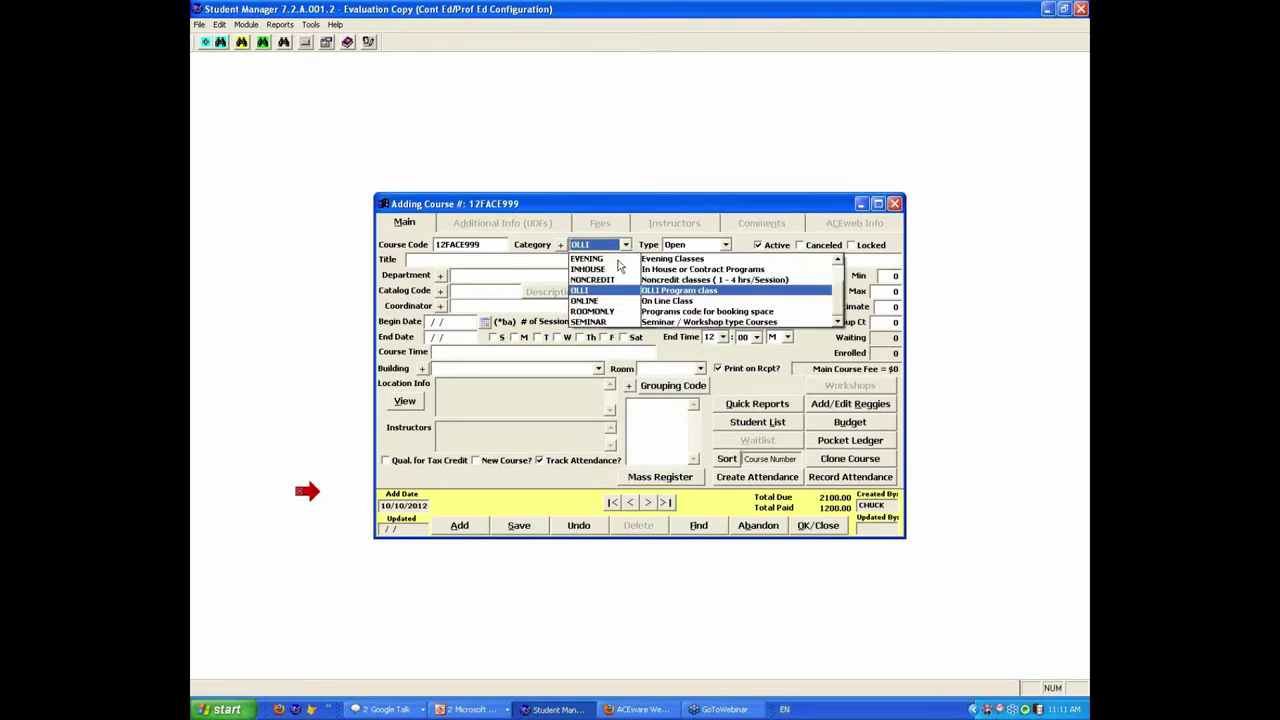
{"action": "left_click", "coordinate": [592, 279]}
{"action": "key", "text": "Tab"}
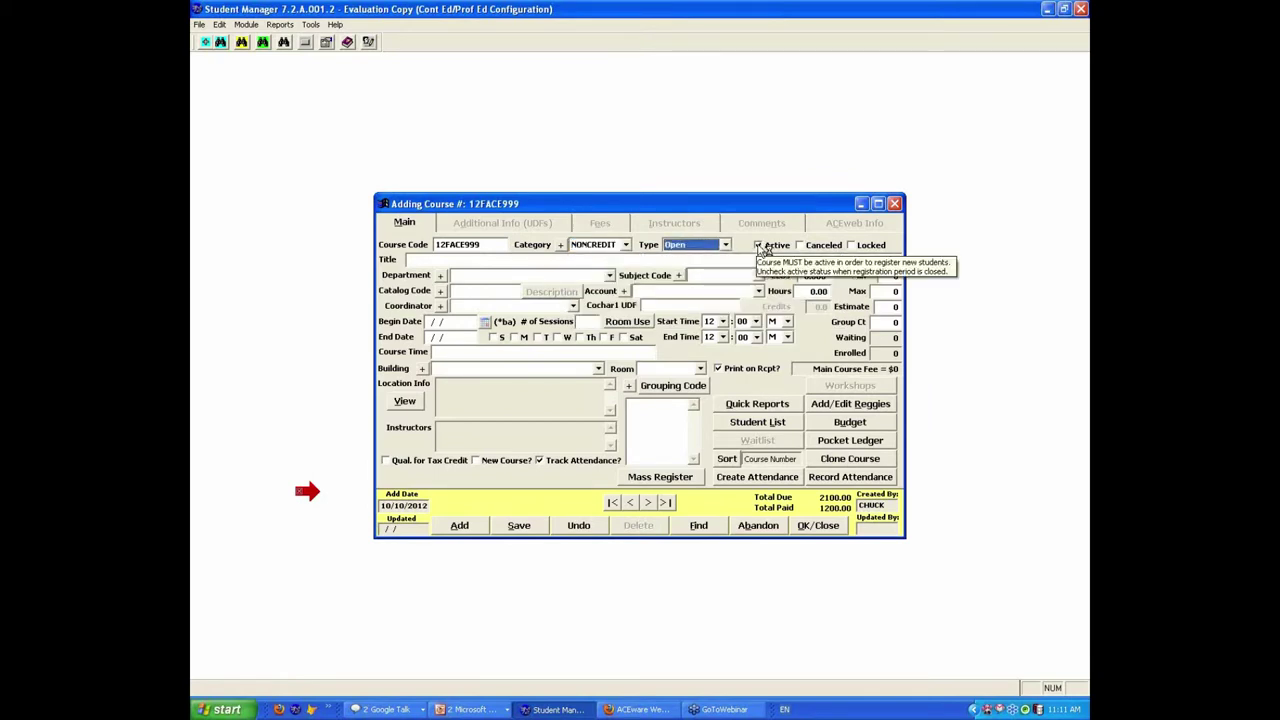
Step: Enter the course title 'Chuck's Webinar Class'
{"action": "left_click_drag", "start_coordinate": [452, 259], "coordinate": [340, 262]}
{"action": "type", "text": "Ch"}
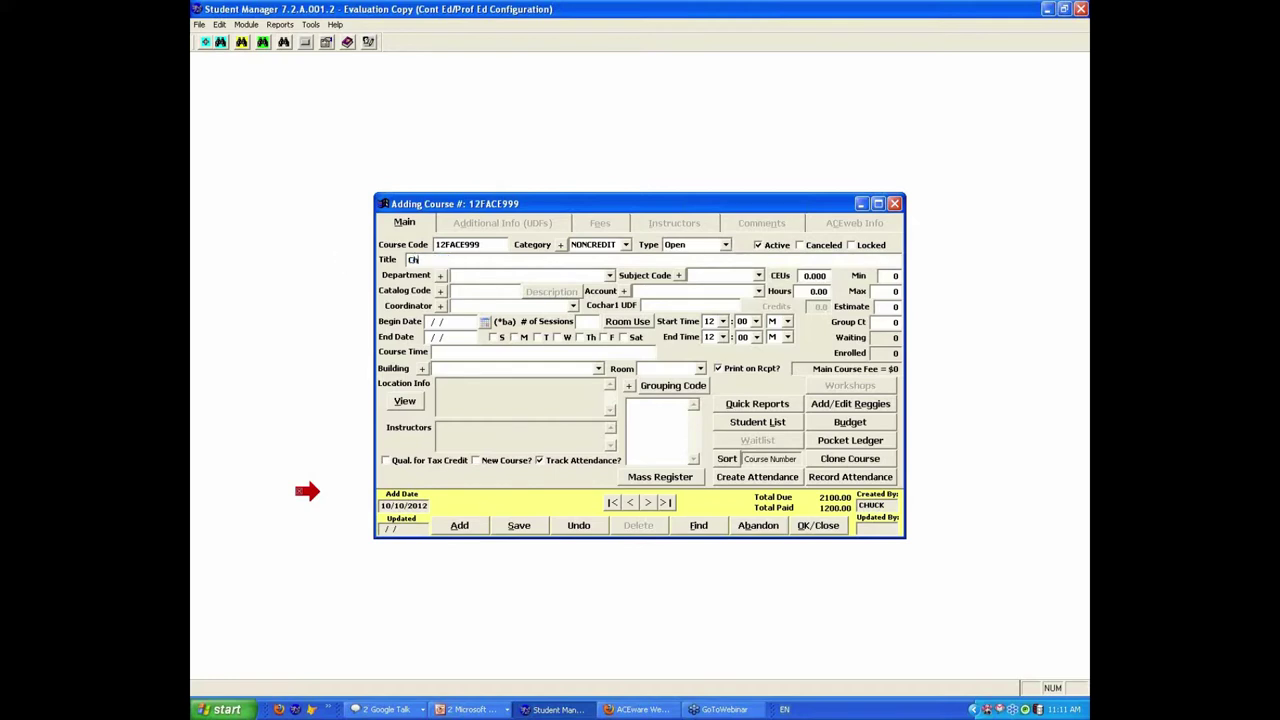
{"action": "type", "text": "uck's"}
{"action": "type", "text": " T"}
{"action": "type", "text": "ebinar Cl"}
{"action": "type", "text": "ass"}
{"action": "key", "text": "Tab"}
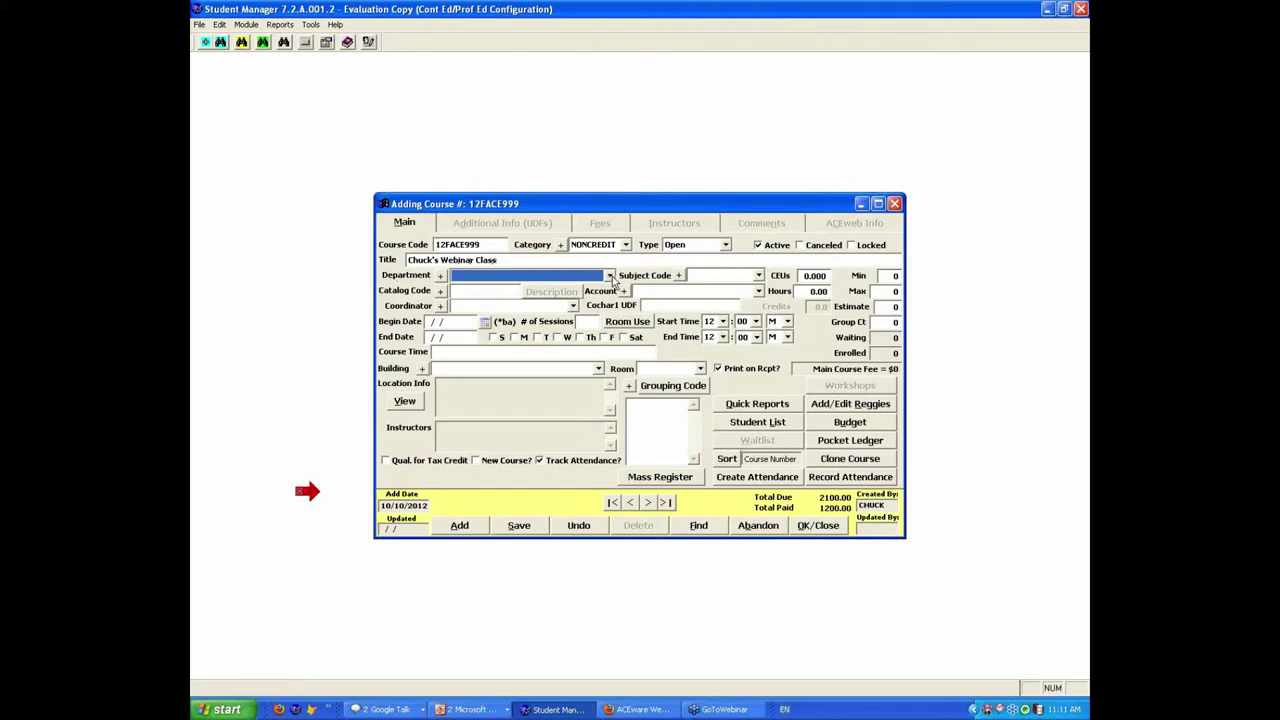
Step: Set the subject code to ACEWARE, leaving the department unchanged
{"action": "left_click", "coordinate": [610, 277]}
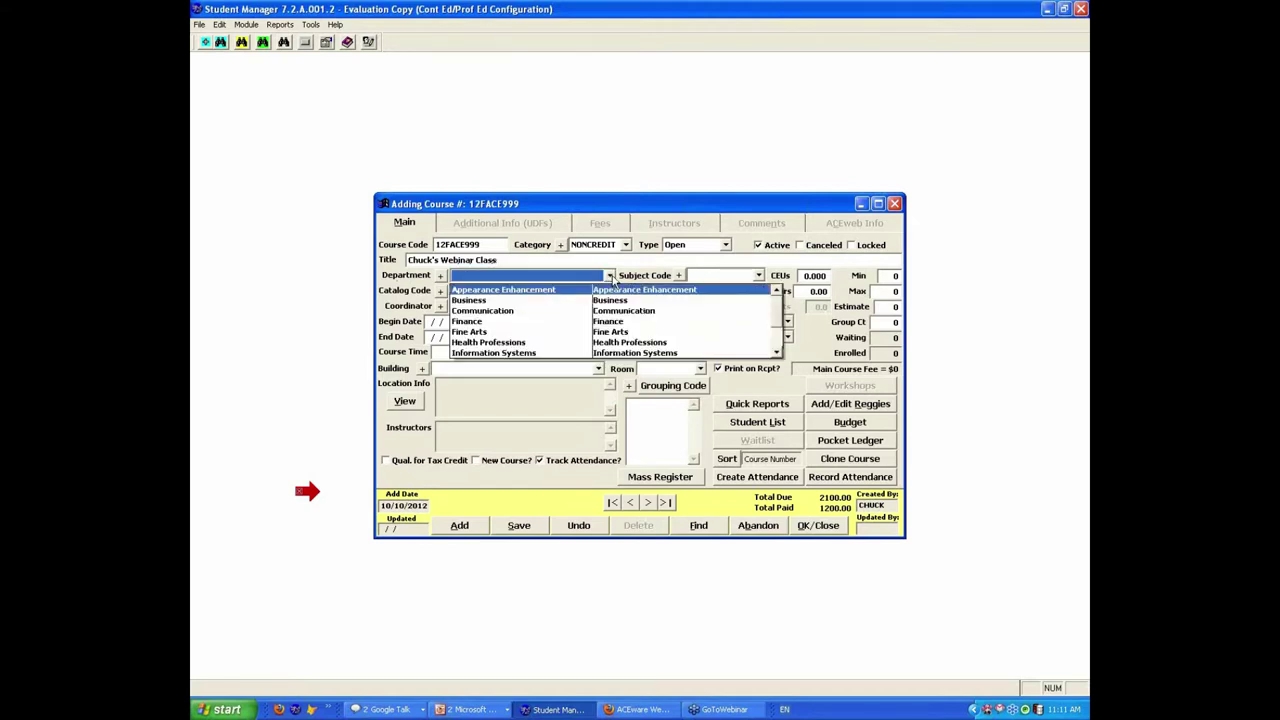
{"action": "left_click", "coordinate": [610, 277]}
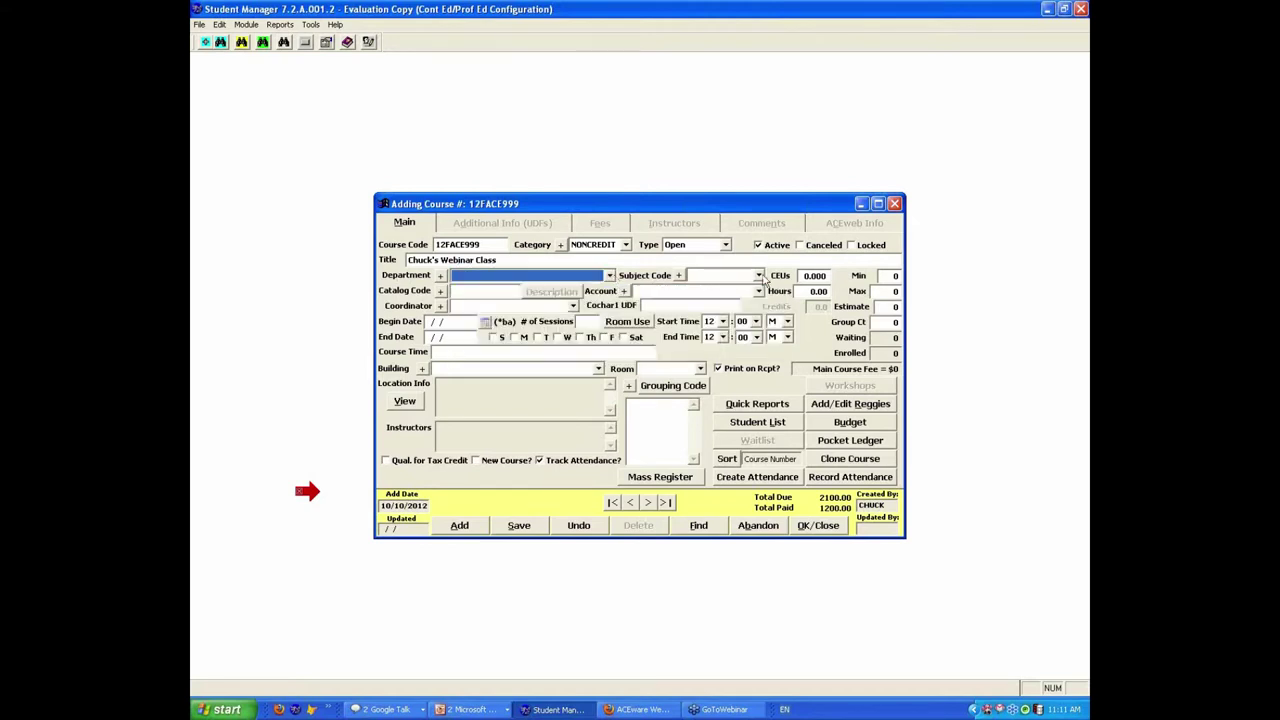
{"action": "left_click", "coordinate": [759, 276]}
{"action": "left_click", "coordinate": [733, 289]}
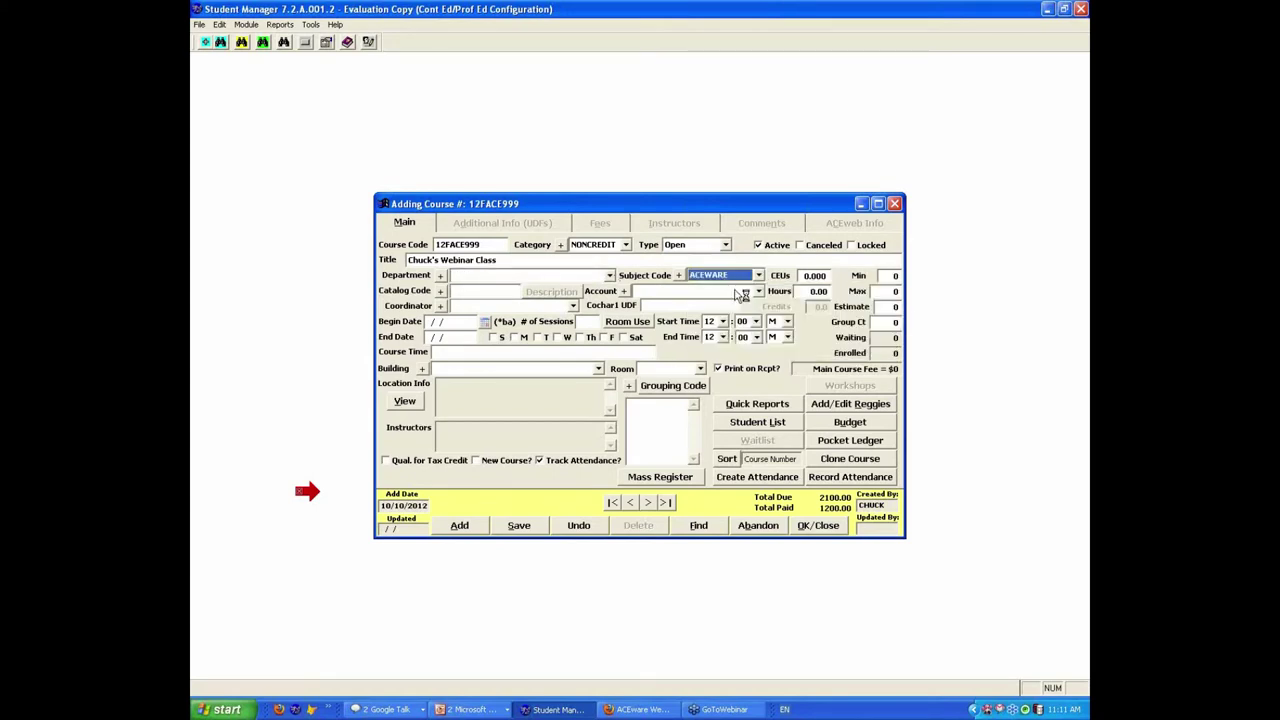
{"action": "left_click", "coordinate": [801, 277]}
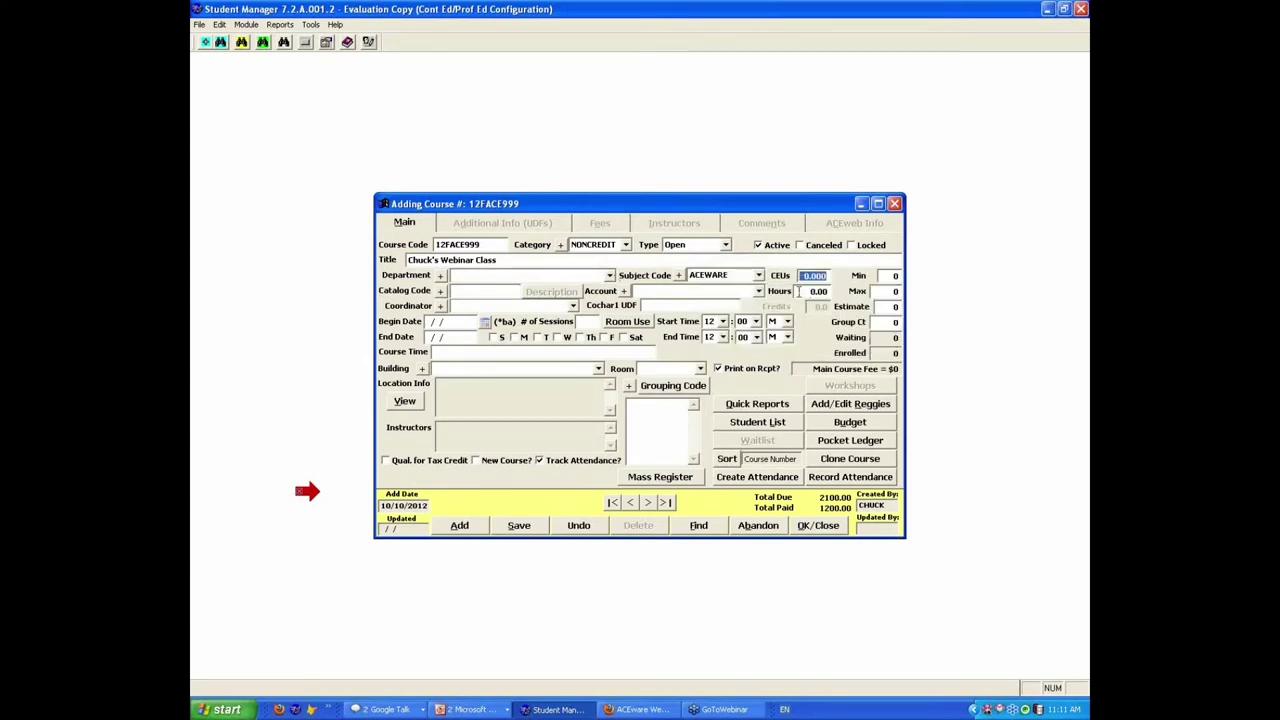
Step: Enter 0.6 CEUs, 6 hours, minimum 5, maximum 12 and estimate 10
{"action": "type", "text": ".6"}
{"action": "key", "text": "Tab"}
{"action": "type", "text": "6"}
{"action": "key", "text": "Tab"}
{"action": "type", "text": "5"}
{"action": "key", "text": "Tab"}
{"action": "type", "text": "12"}
{"action": "key", "text": "Tab"}
{"action": "left_click", "coordinate": [886, 307]}
{"action": "key", "text": "Delete"}
{"action": "type", "text": "10"}
{"action": "key", "text": "Tab"}
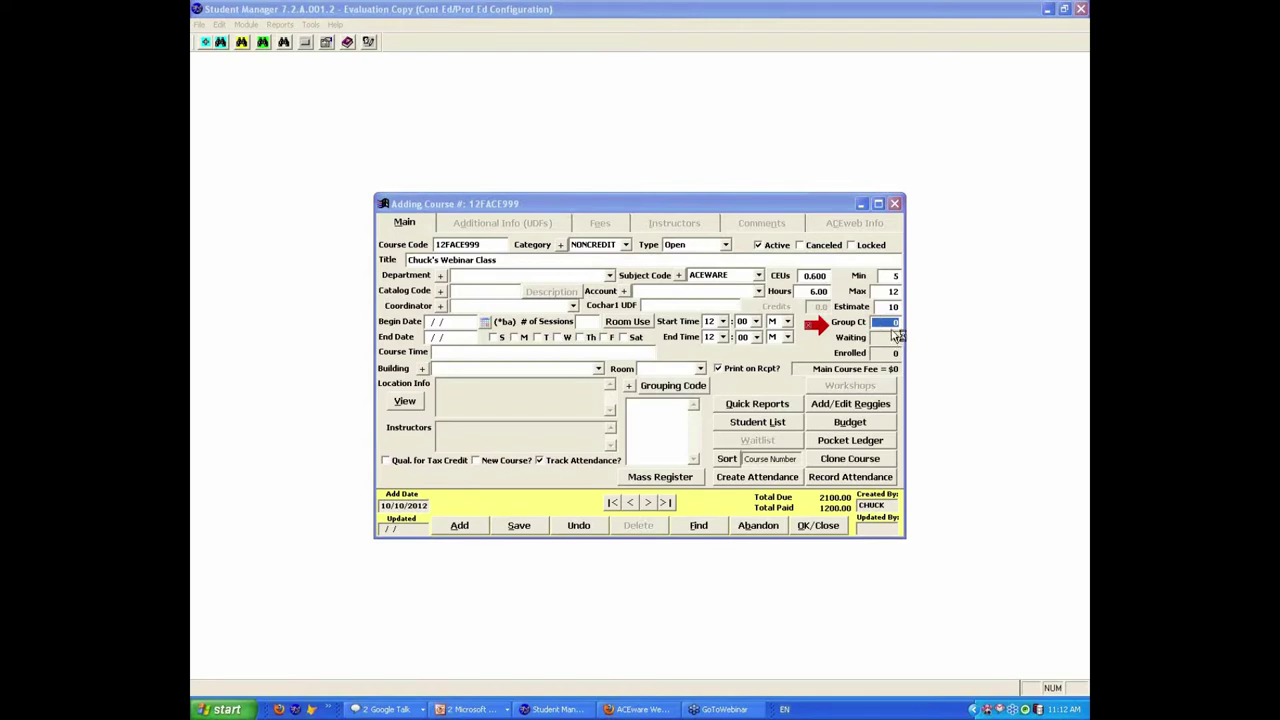
Step: Set the catalog code to ACE999 from the catalog code list
{"action": "left_click", "coordinate": [497, 290]}
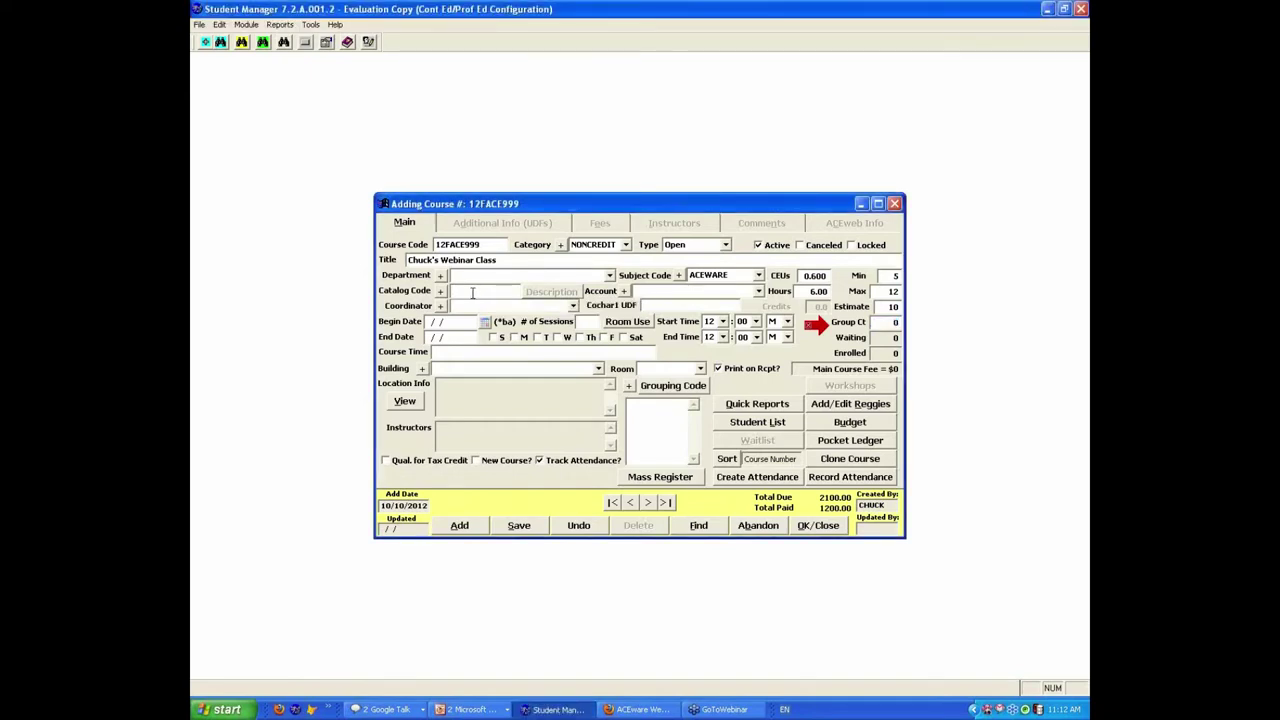
{"action": "right_click", "coordinate": [472, 292]}
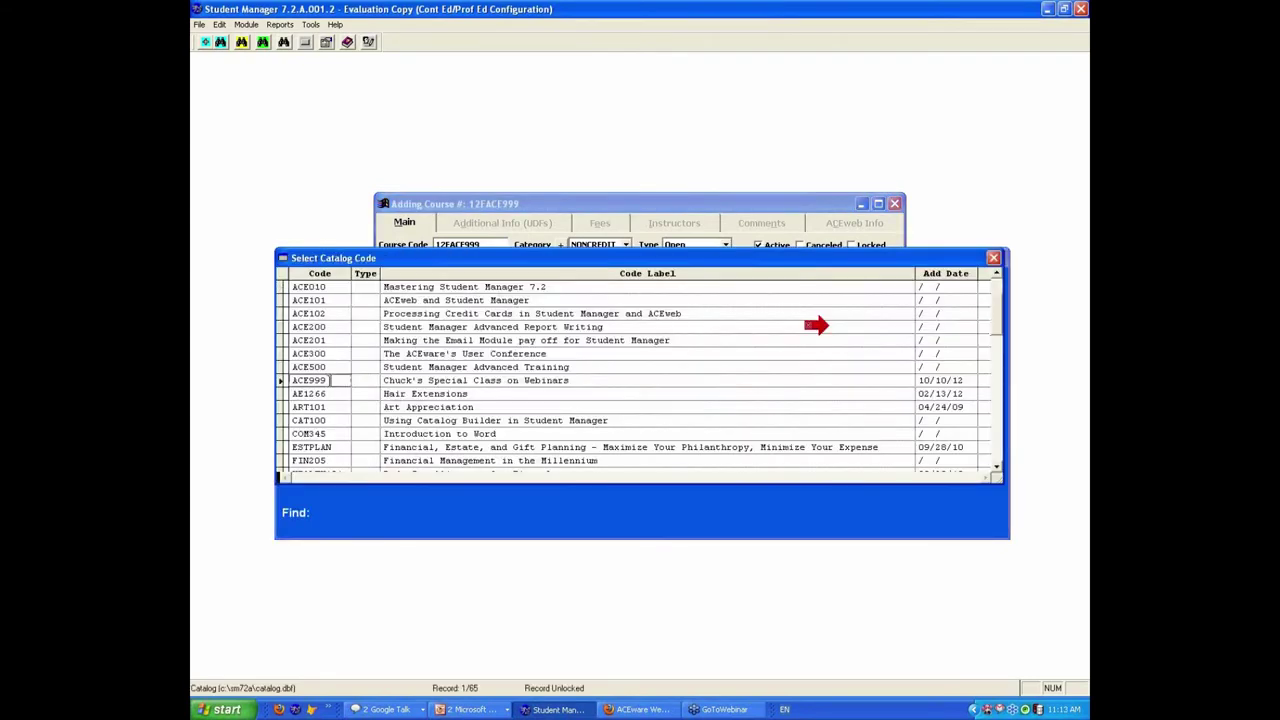
{"action": "double_click", "coordinate": [334, 380]}
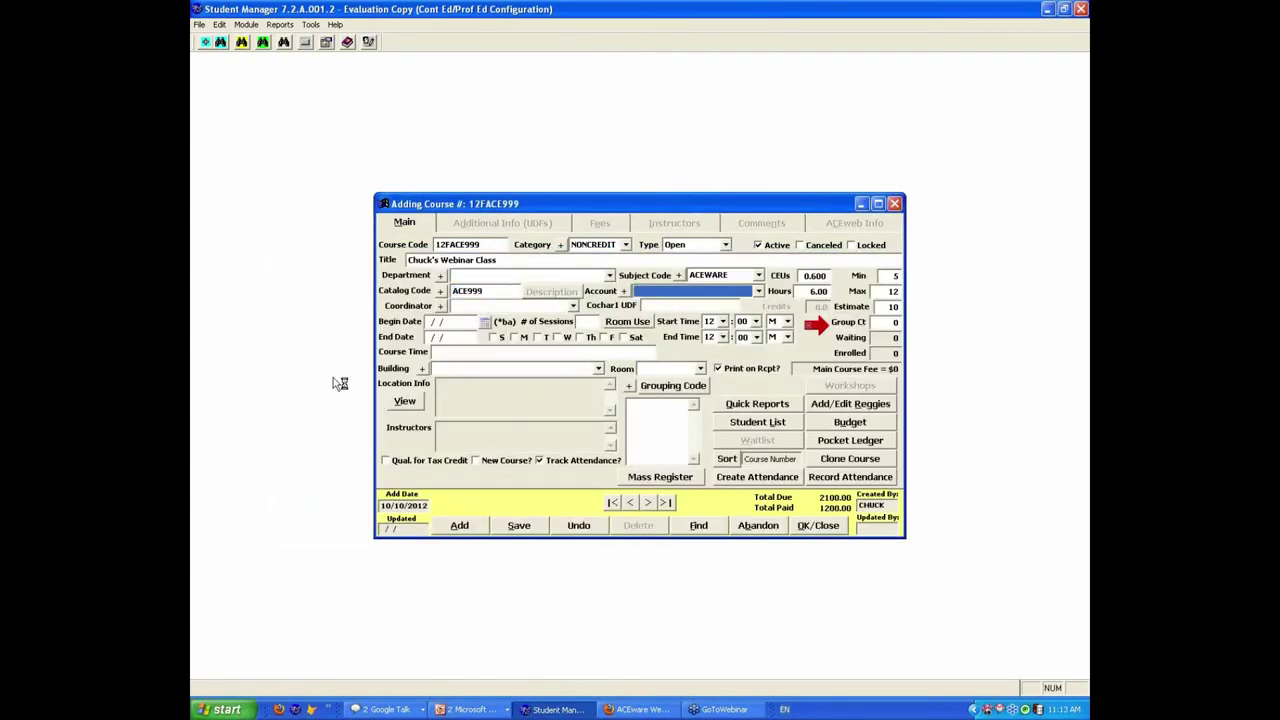
Step: Choose account 21-10045 and the course coordinator from their dropdowns
{"action": "left_click", "coordinate": [759, 292]}
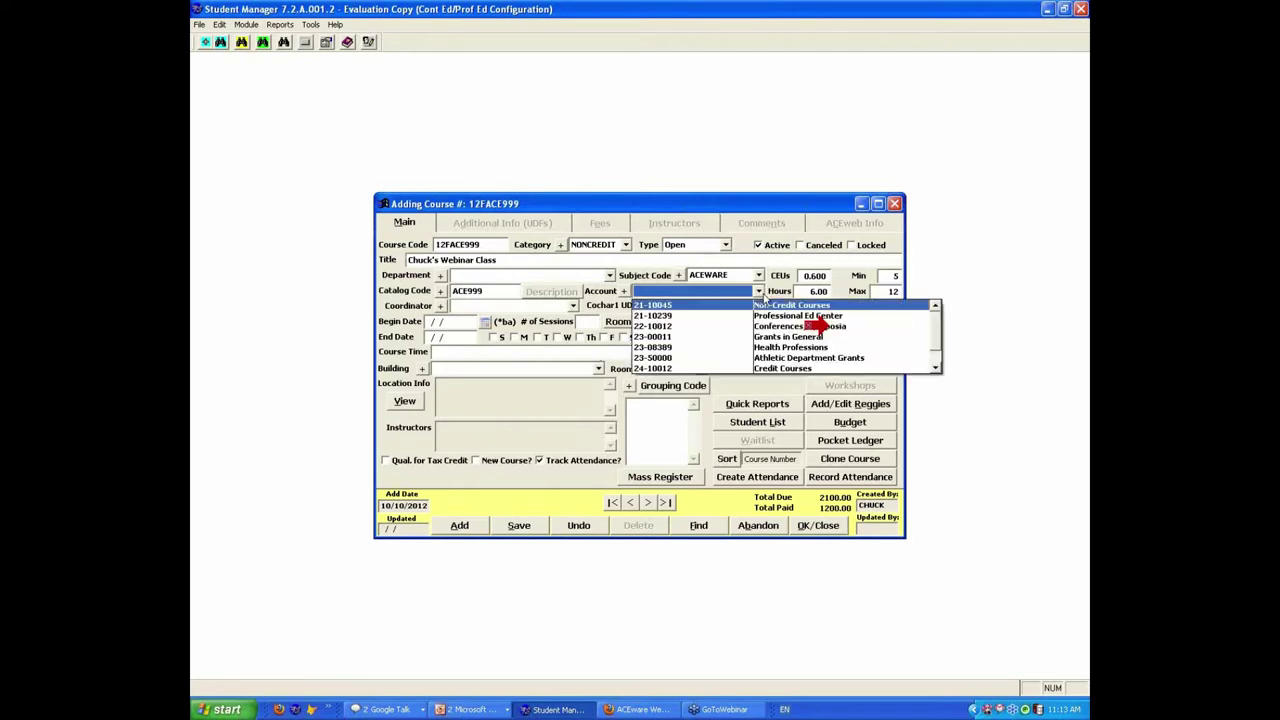
{"action": "left_click", "coordinate": [757, 306]}
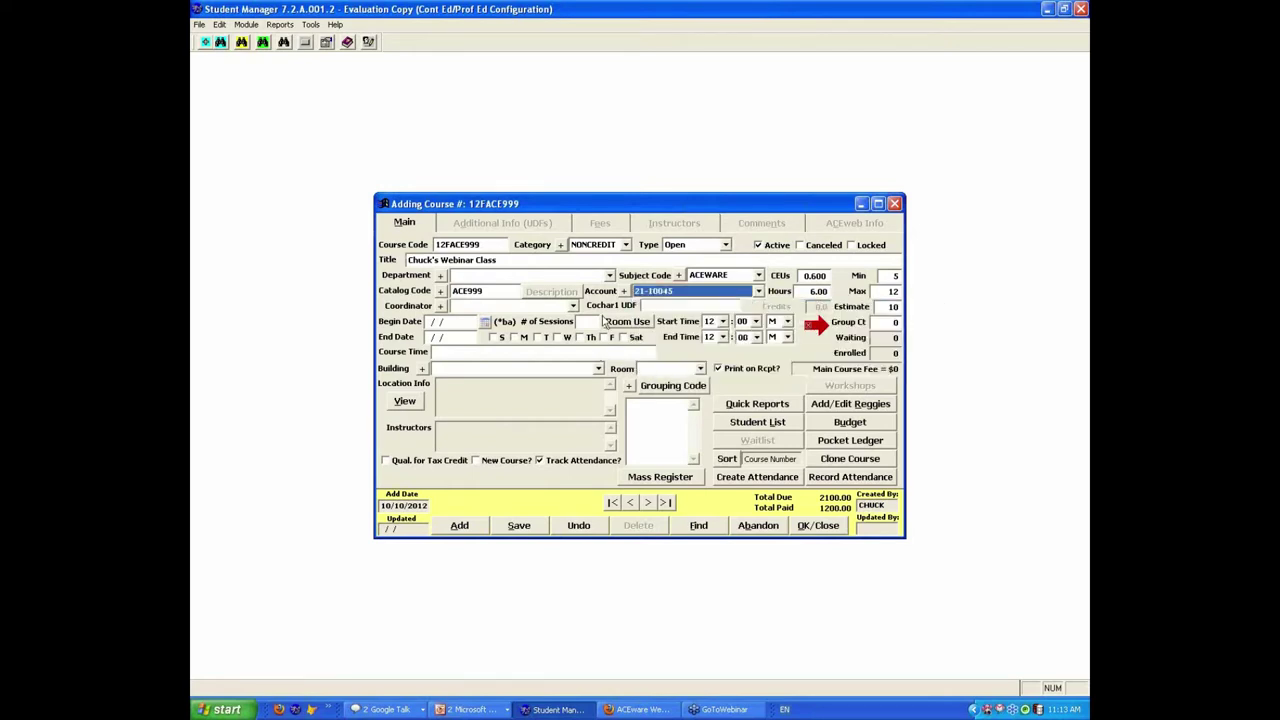
{"action": "left_click", "coordinate": [526, 306]}
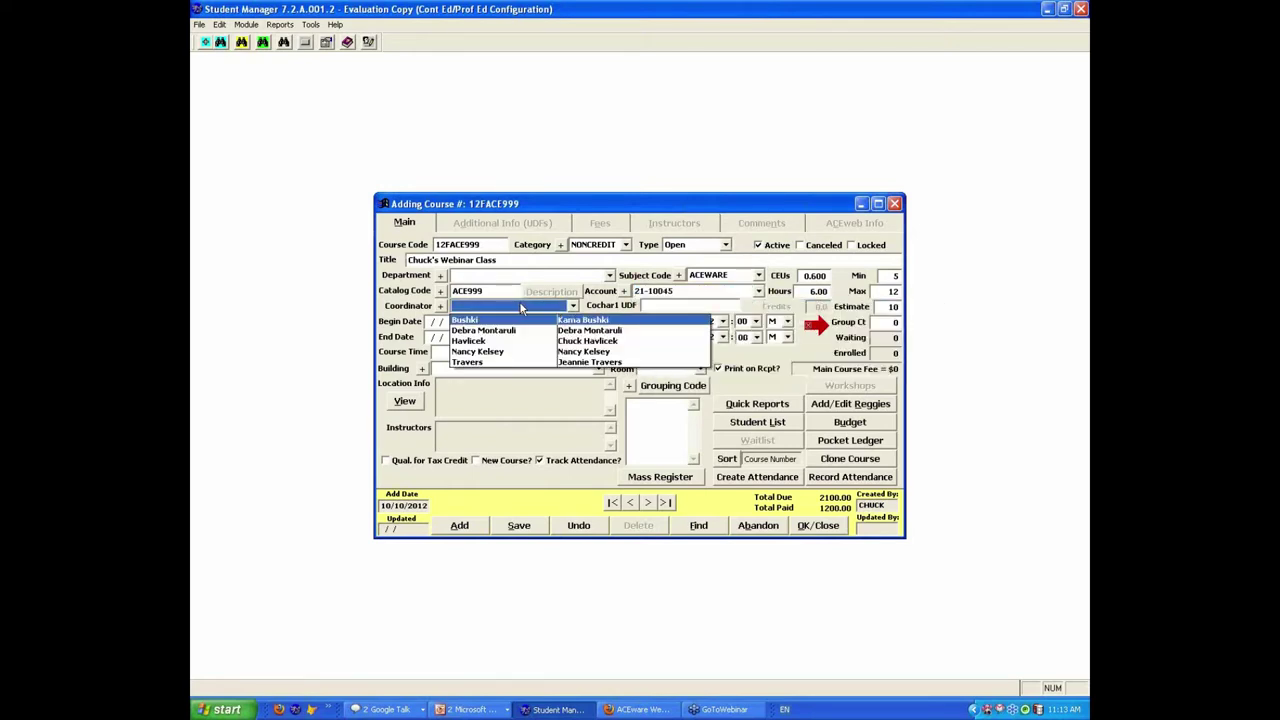
{"action": "left_click", "coordinate": [578, 362]}
{"action": "key", "text": "Tab"}
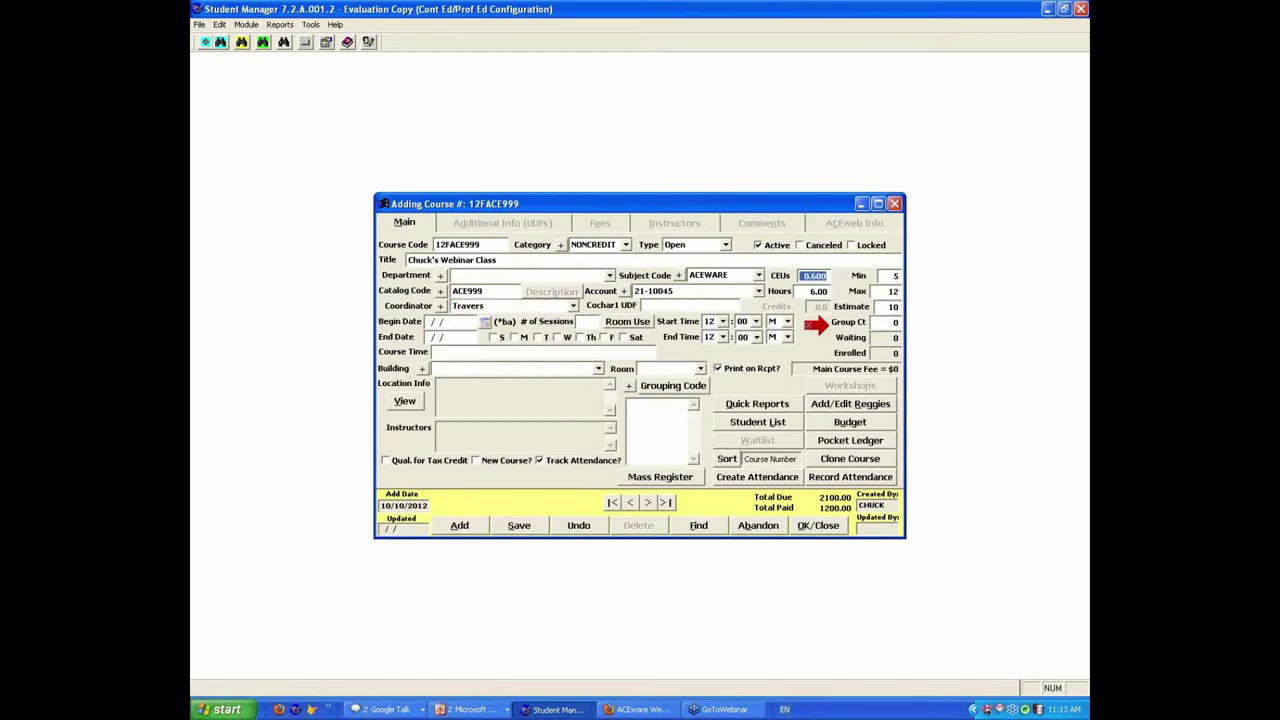
{"action": "left_click", "coordinate": [485, 322]}
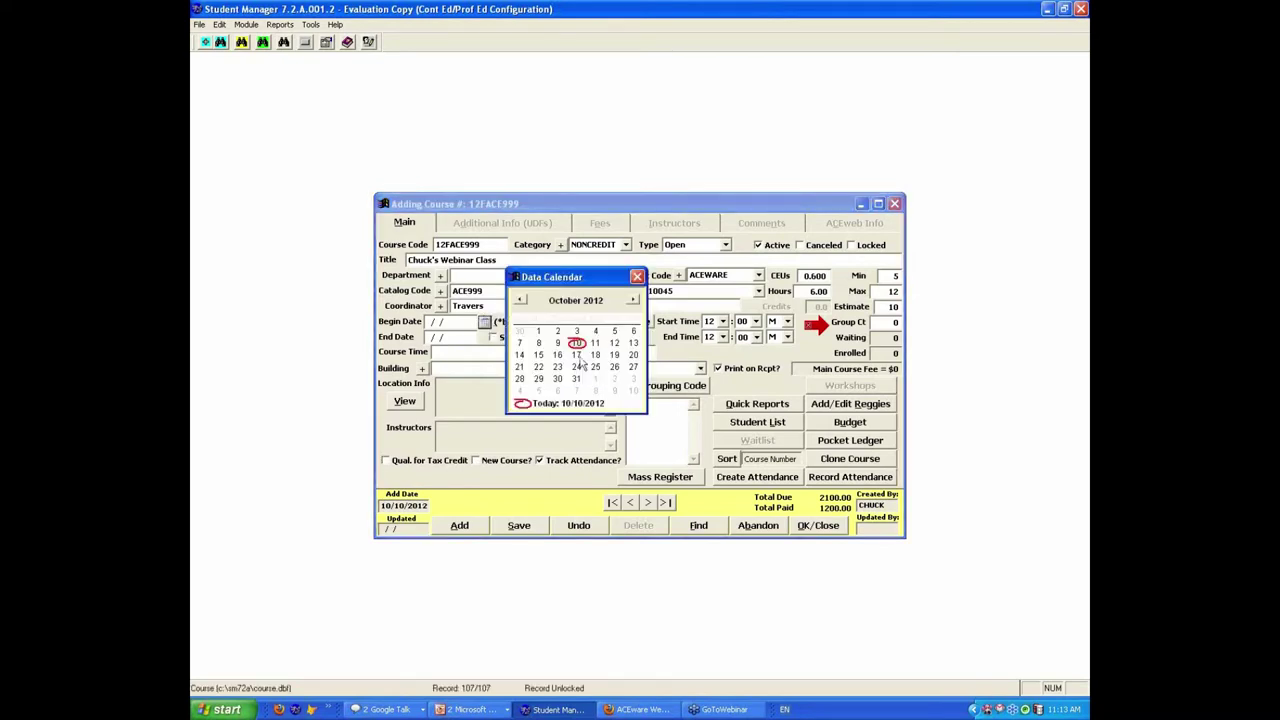
Step: Start the course on 10/17/2012 with 2 sessions meeting on Wednesday
{"action": "left_click", "coordinate": [577, 355]}
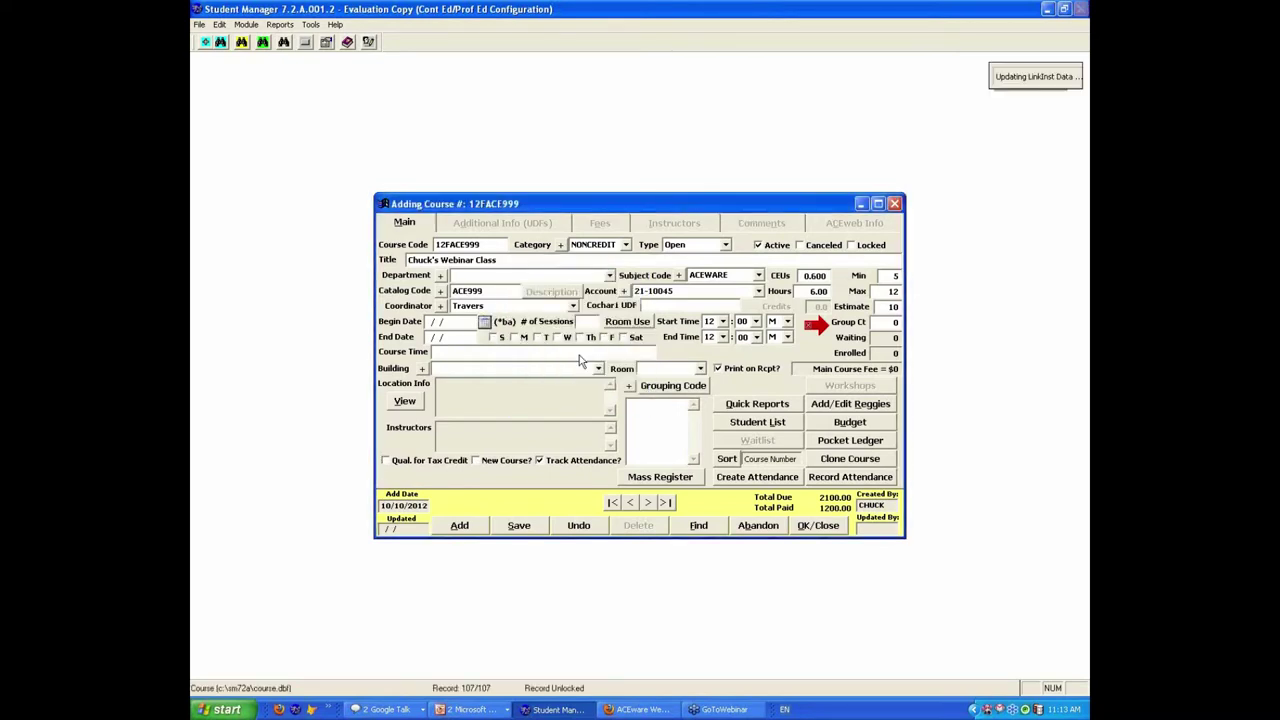
{"action": "key", "text": "Tab"}
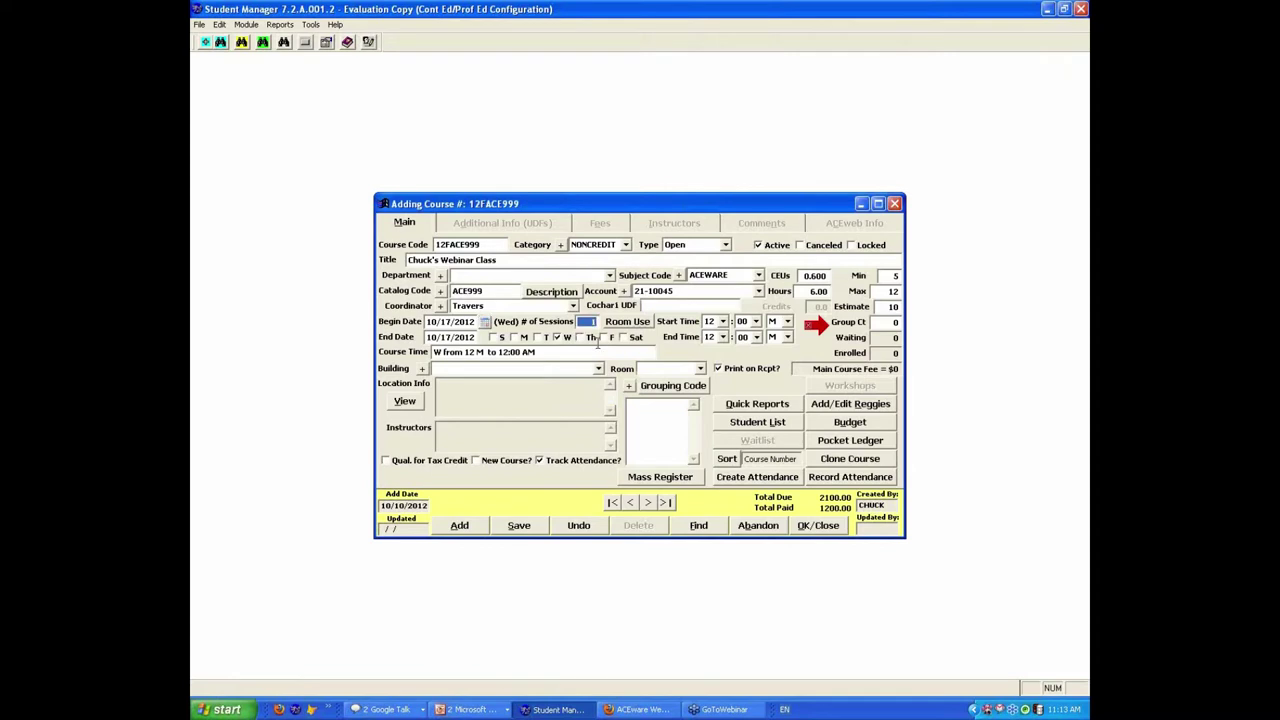
{"action": "type", "text": "2"}
{"action": "key", "text": "Tab"}
{"action": "left_click", "coordinate": [557, 338]}
{"action": "left_click", "coordinate": [558, 339]}
Step: Set the start time to 7:00 PM and the end time to 10:00 PM
{"action": "left_click", "coordinate": [723, 321]}
{"action": "left_click", "coordinate": [710, 346]}
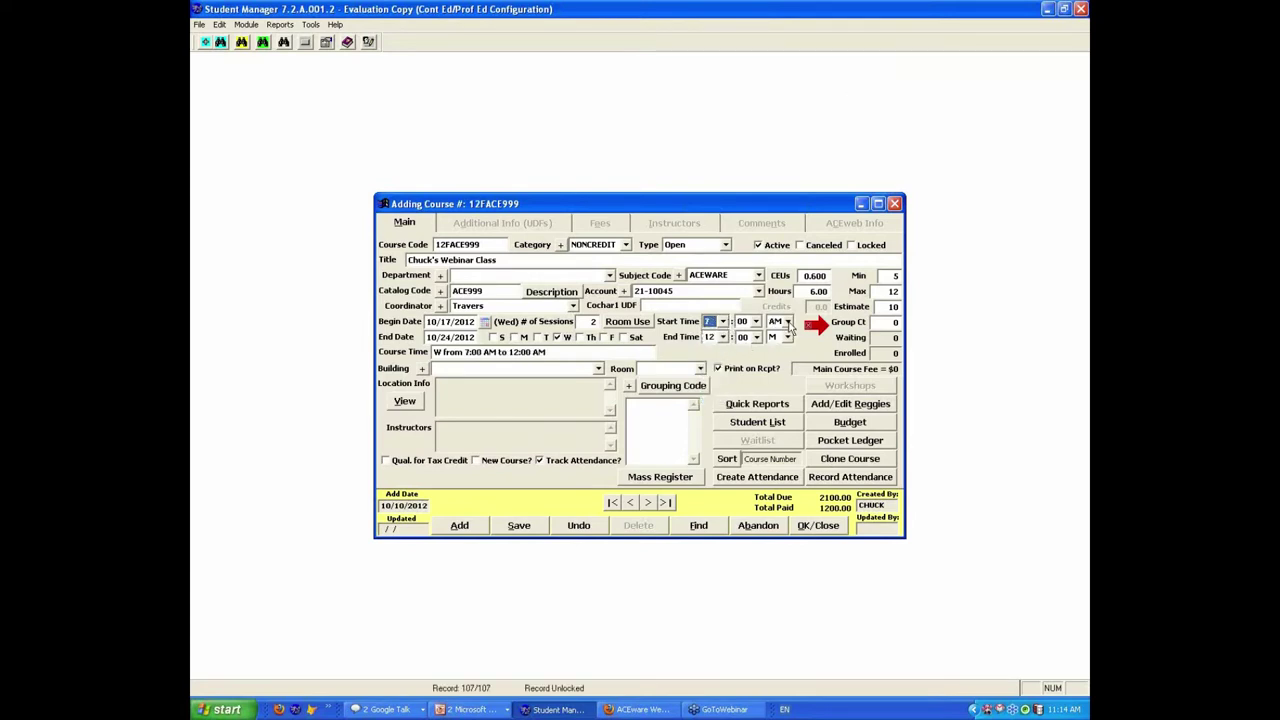
{"action": "left_click", "coordinate": [788, 321]}
{"action": "left_click", "coordinate": [776, 344]}
{"action": "left_click", "coordinate": [723, 337]}
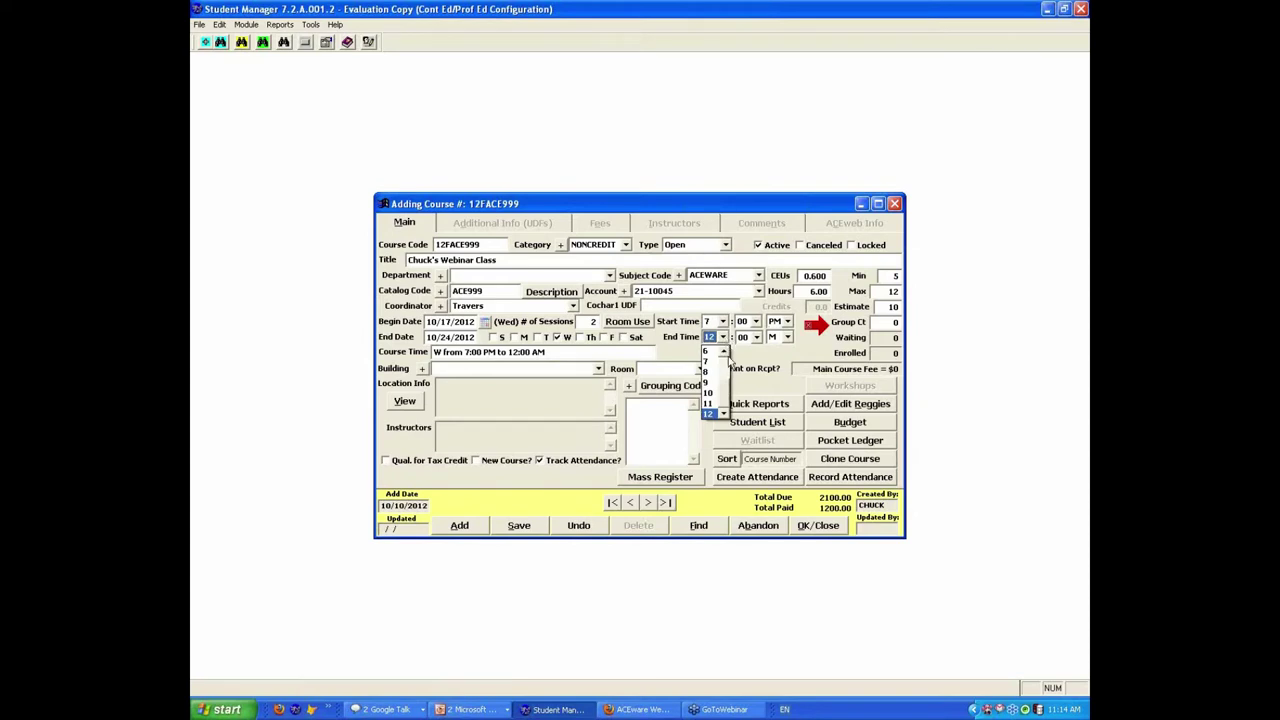
{"action": "left_click", "coordinate": [712, 392]}
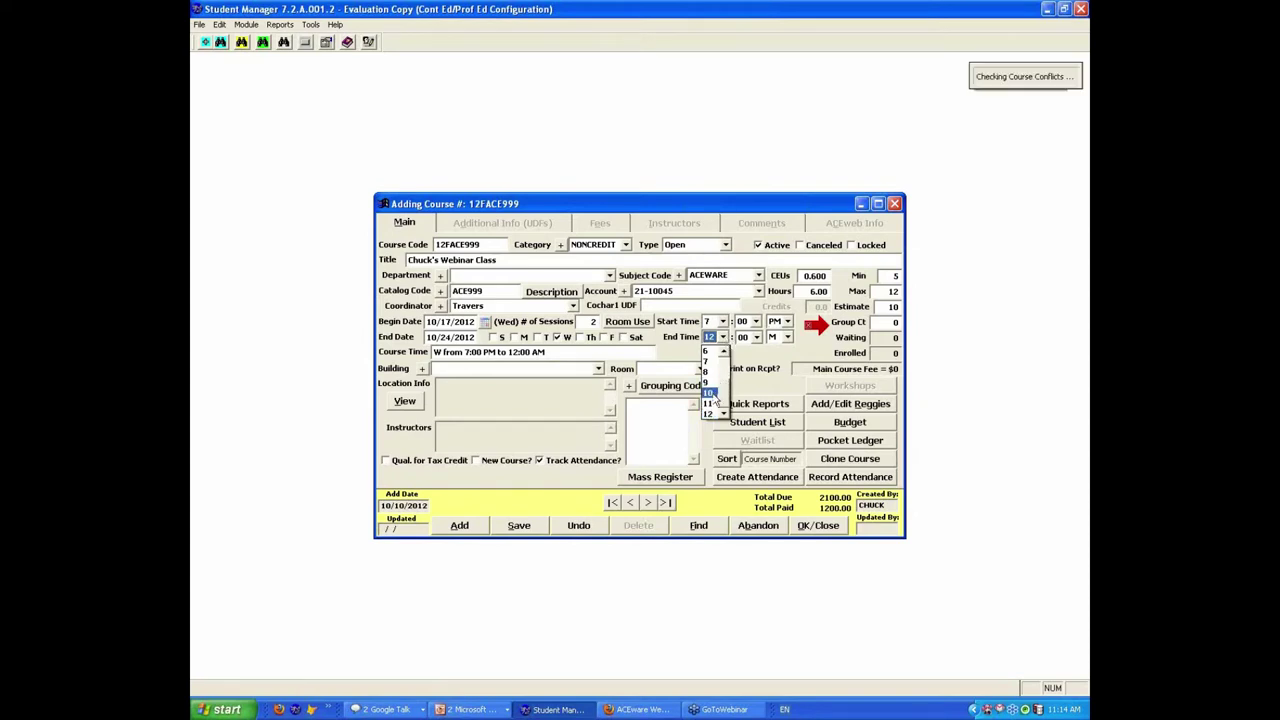
{"action": "left_click", "coordinate": [787, 337]}
{"action": "left_click", "coordinate": [786, 351]}
{"action": "key", "text": "Down"}
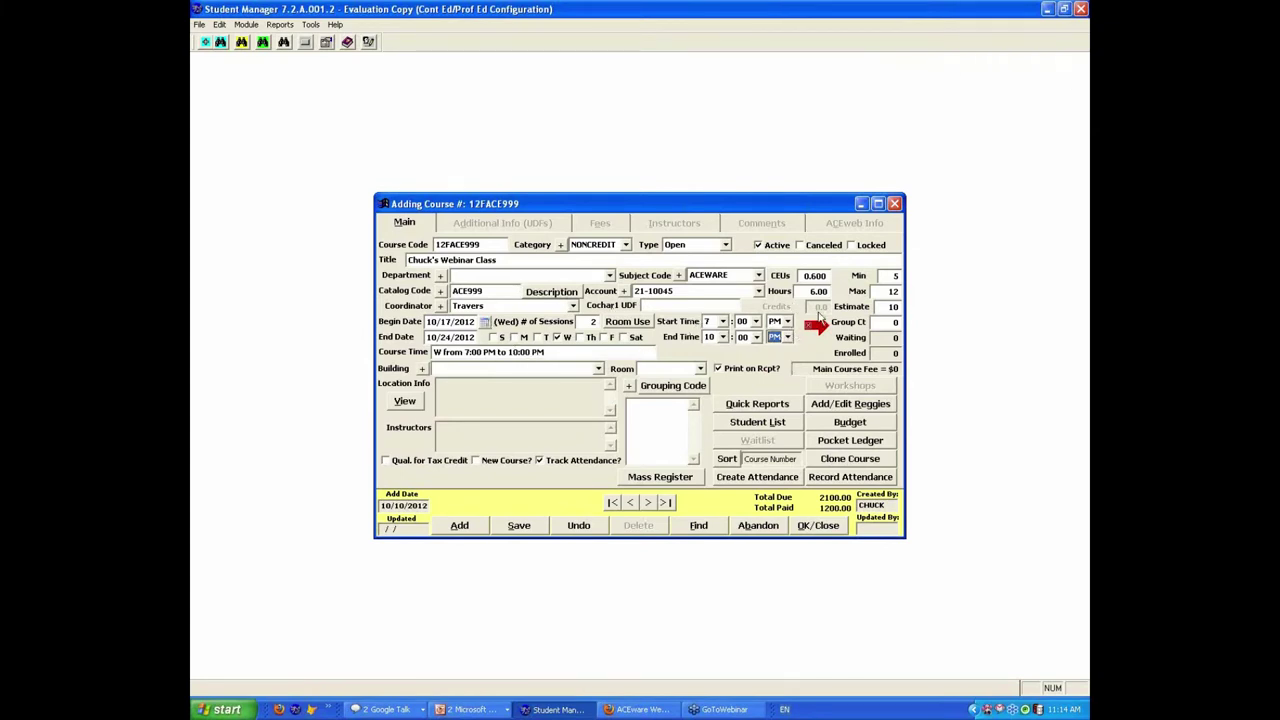
Step: Set building ACEware Systems World Headquarters and room Lower Level, updating room use, then save
{"action": "left_click", "coordinate": [598, 369]}
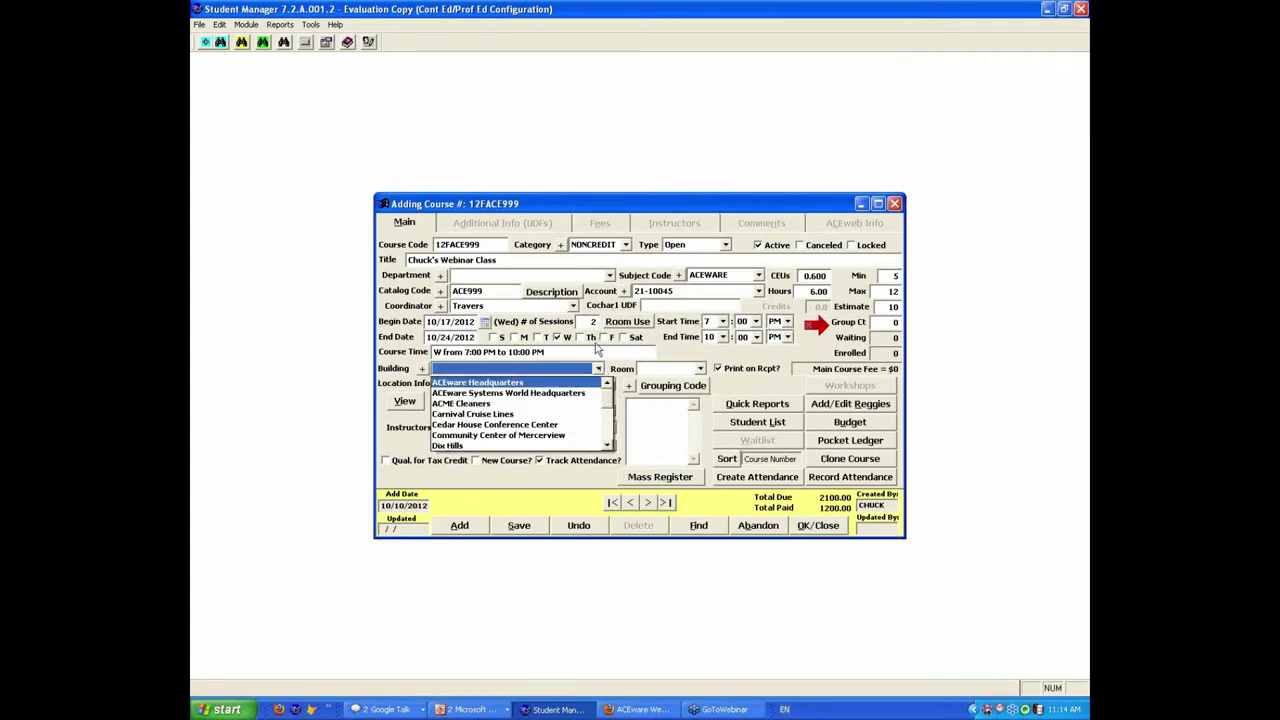
{"action": "left_click", "coordinate": [575, 394]}
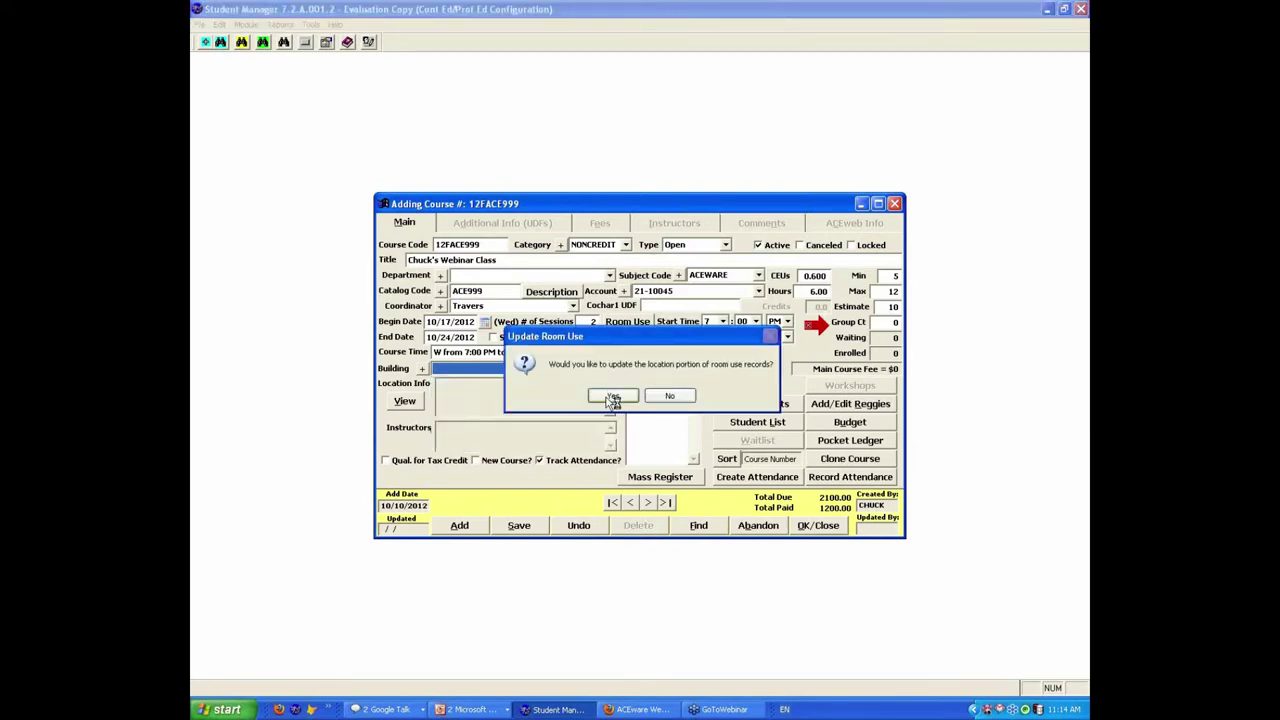
{"action": "left_click", "coordinate": [628, 397]}
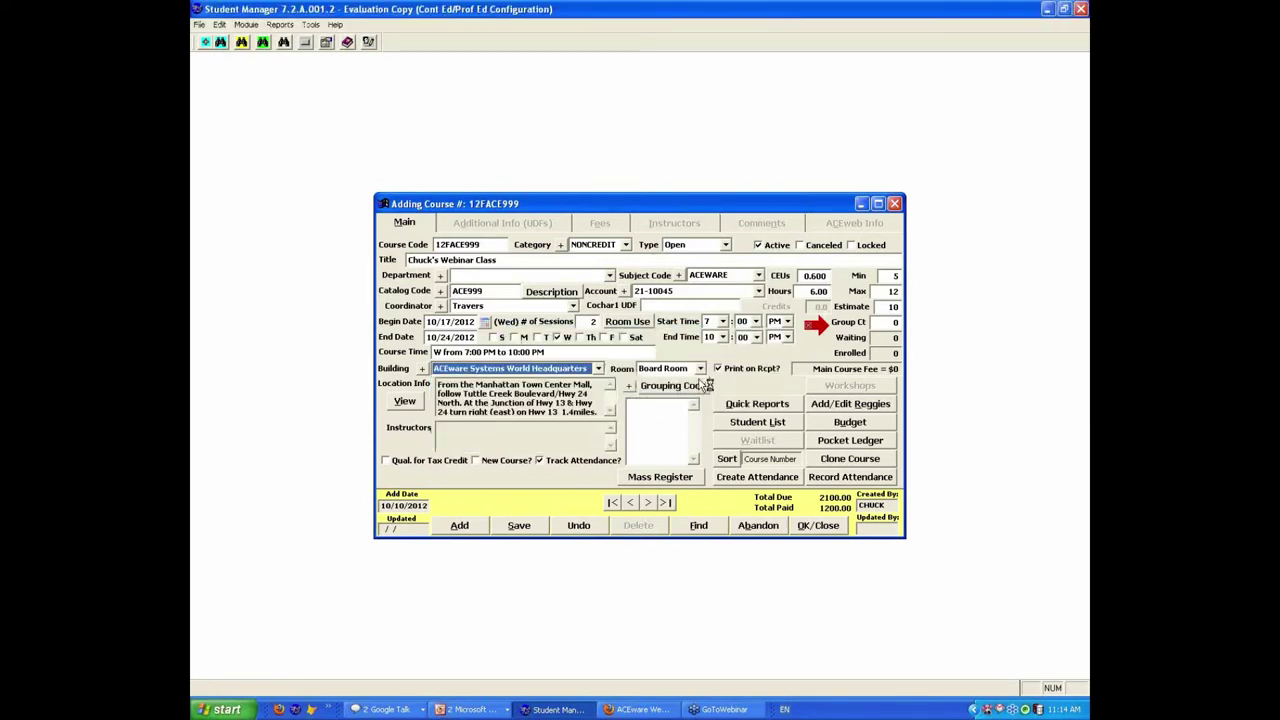
{"action": "left_click", "coordinate": [701, 369]}
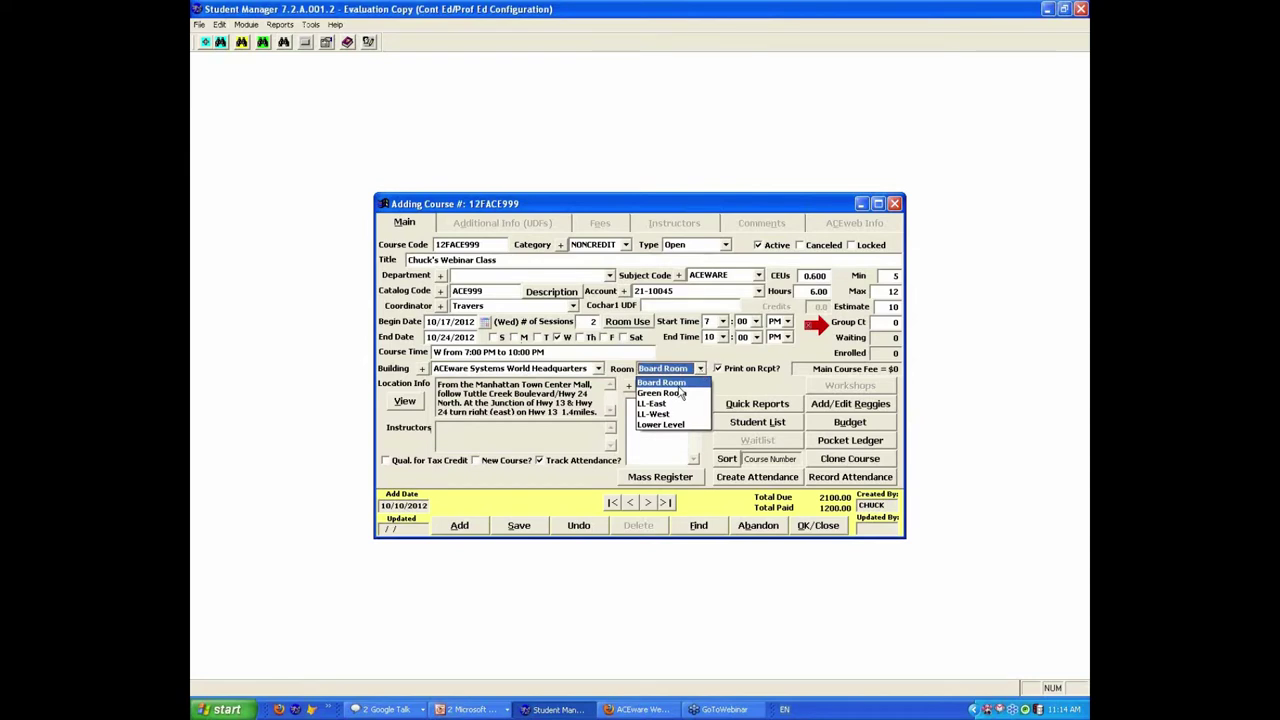
{"action": "left_click", "coordinate": [677, 425]}
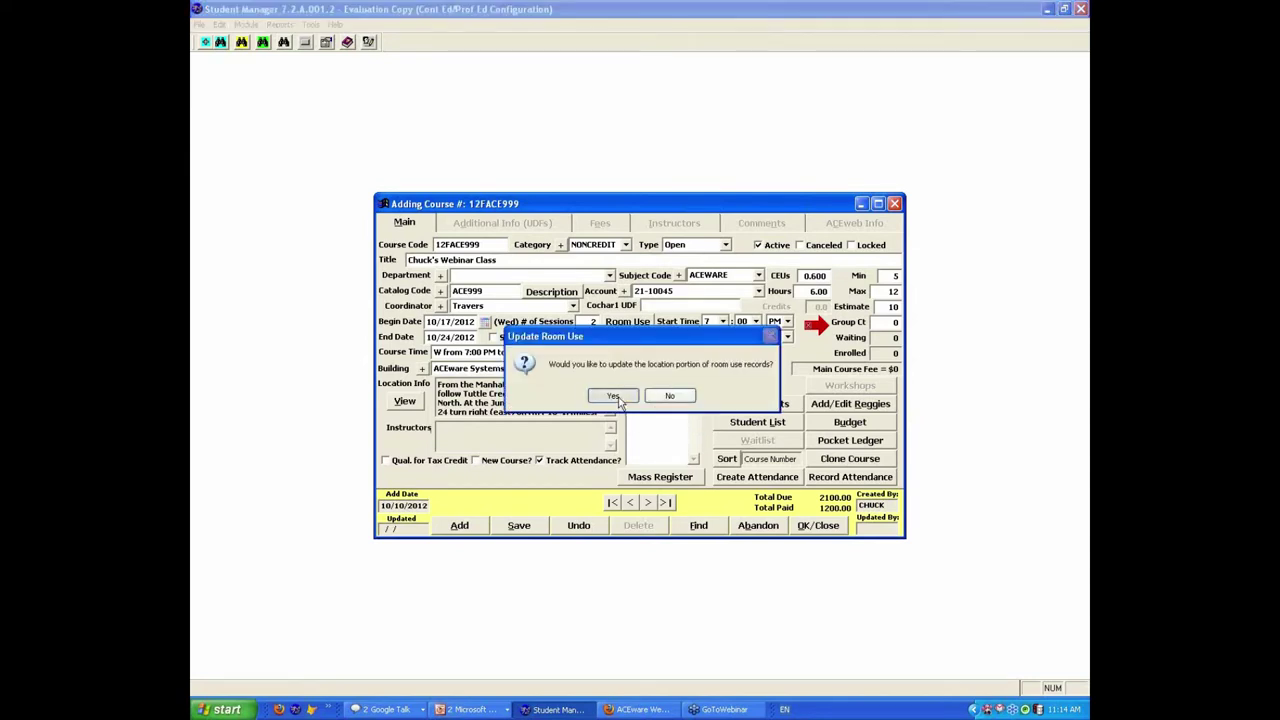
{"action": "left_click", "coordinate": [617, 396]}
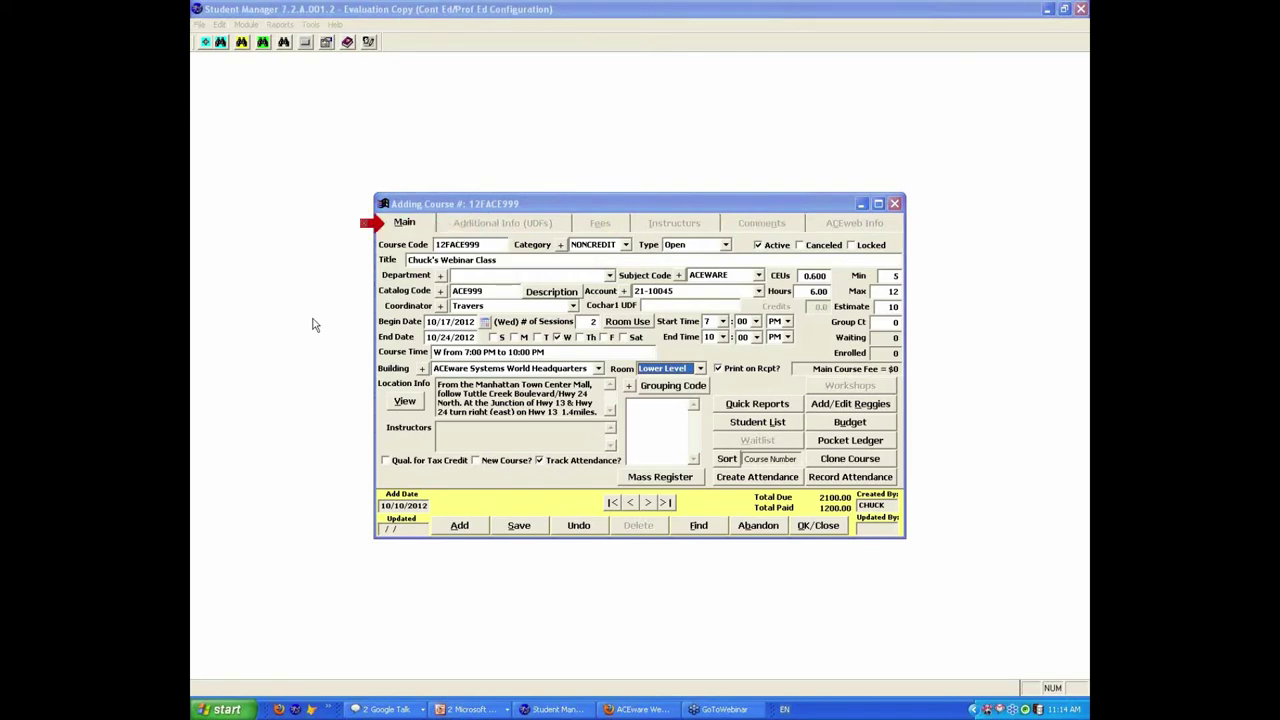
{"action": "left_click", "coordinate": [531, 532]}
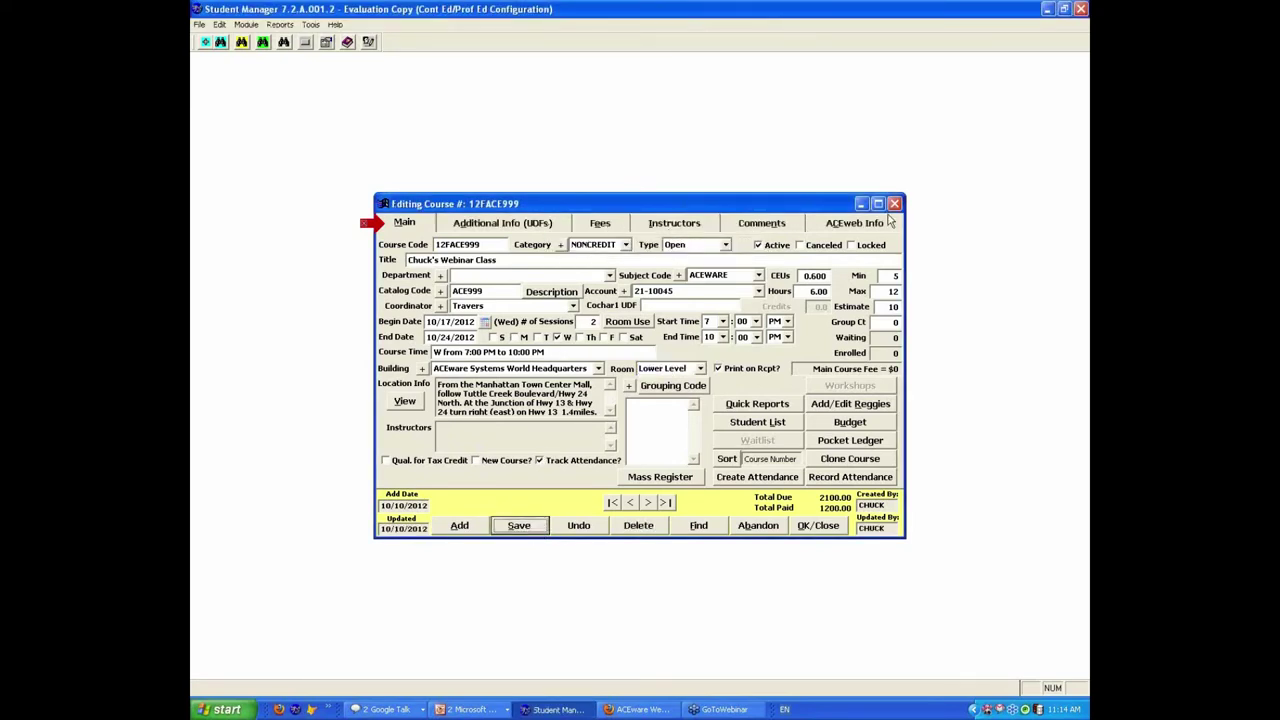
Step: In Additional Info, enter the notification e-mail and setup note 'Perrier water for instructor'
{"action": "left_click", "coordinate": [535, 226]}
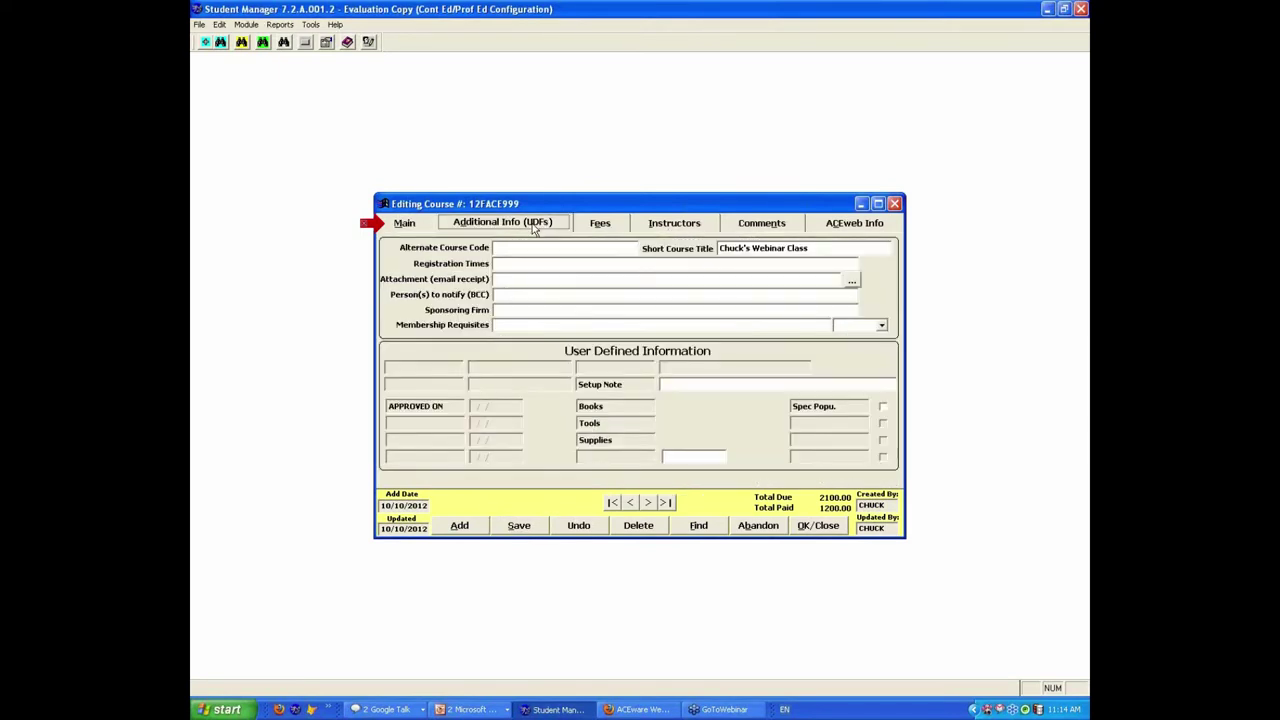
{"action": "left_click", "coordinate": [505, 295]}
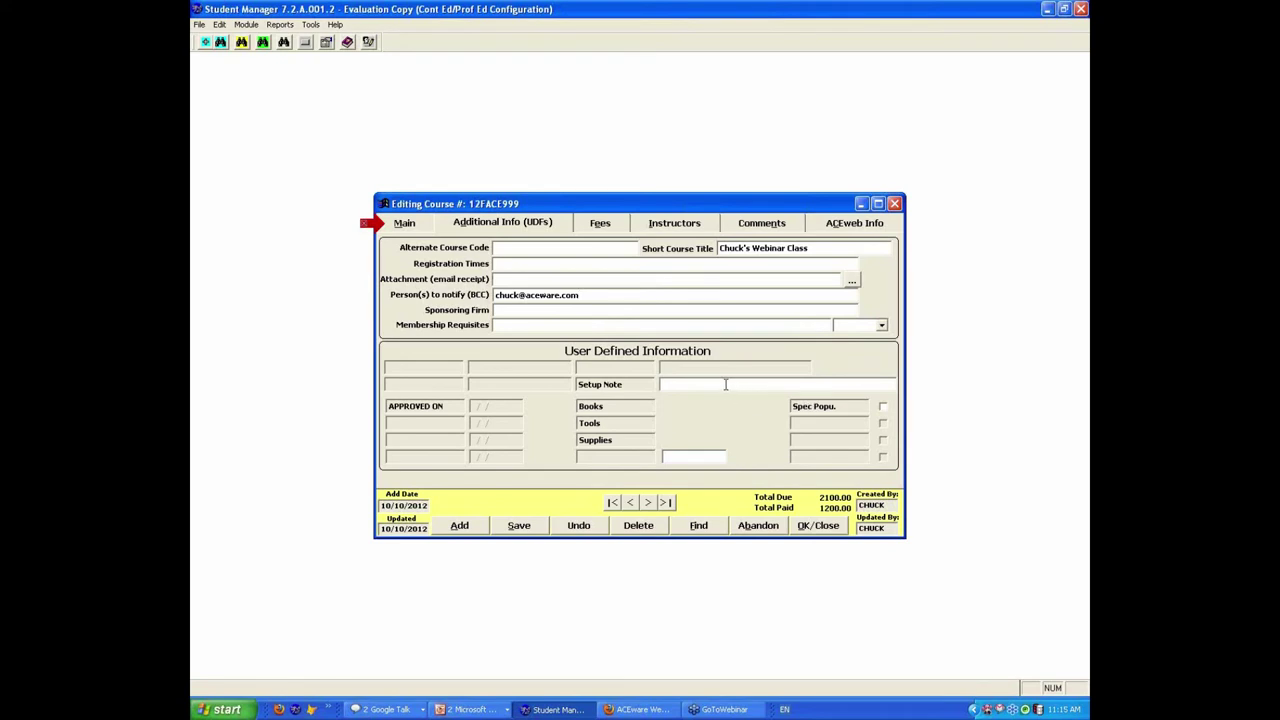
{"action": "key", "text": "Tab"}
{"action": "type", "text": "PD"}
{"action": "type", "text": "rrier water for"}
{"action": "type", "text": " instructor"}
{"action": "left_click", "coordinate": [600, 223]}
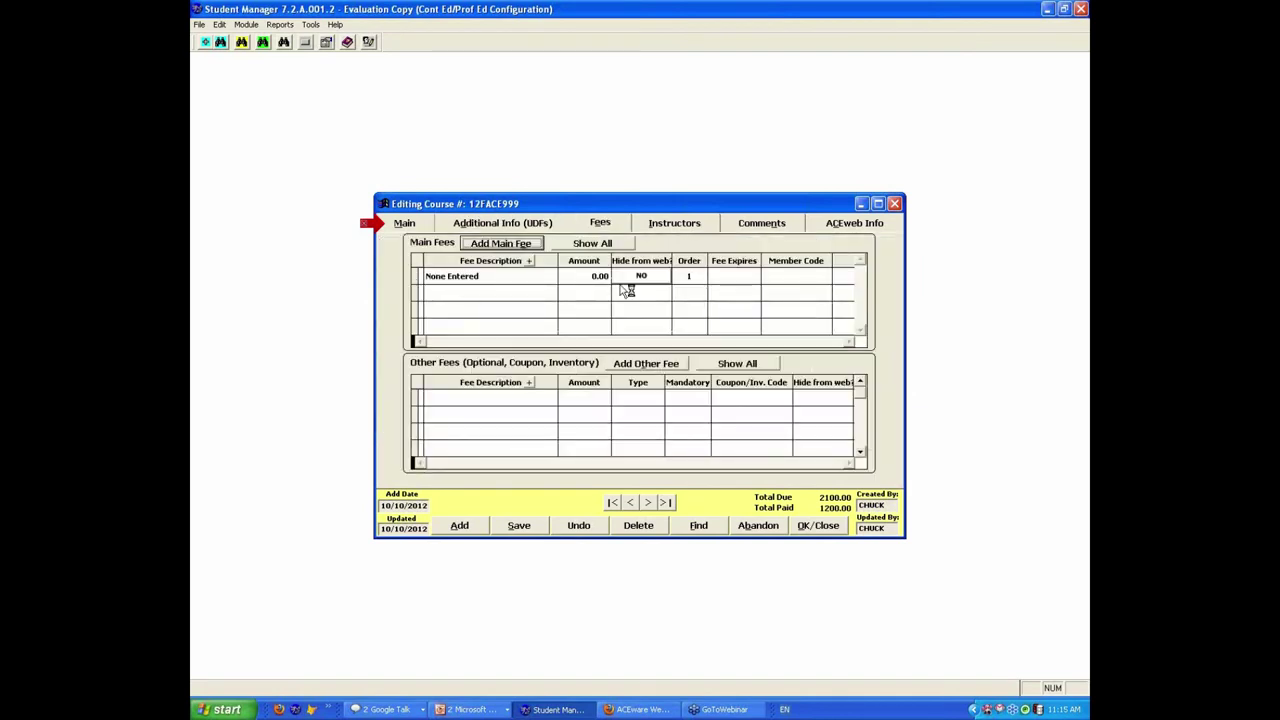
Step: Add an Early Bird Fee of 250.00 as the first main fee
{"action": "left_click", "coordinate": [487, 276]}
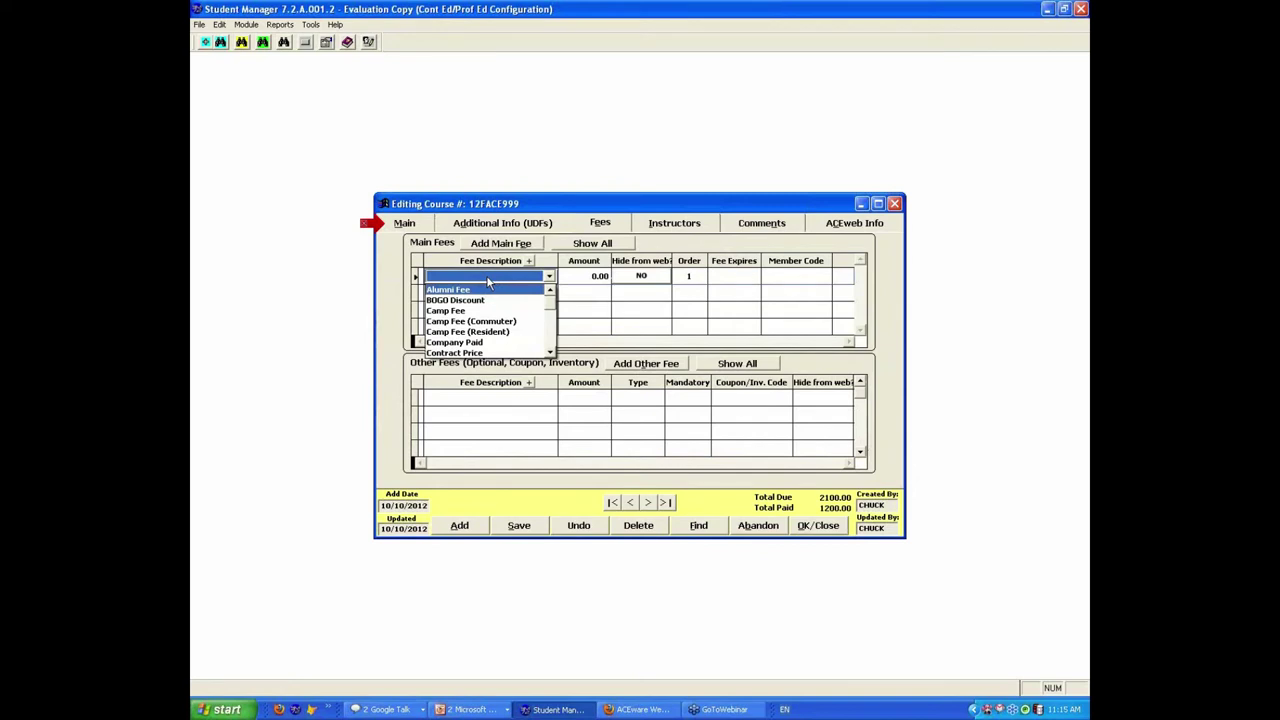
{"action": "scroll", "coordinate": [488, 310], "scroll_direction": "down", "scroll_amount": 2}
{"action": "left_click", "coordinate": [480, 328]}
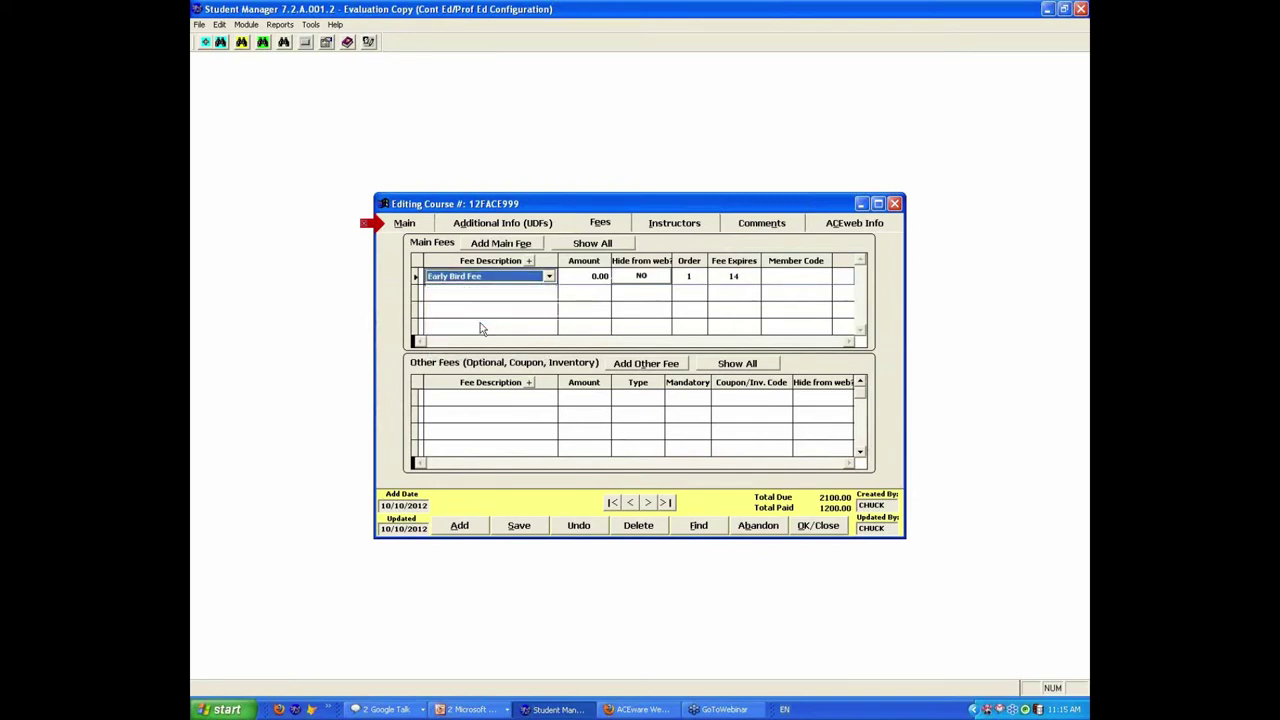
{"action": "left_click", "coordinate": [564, 284]}
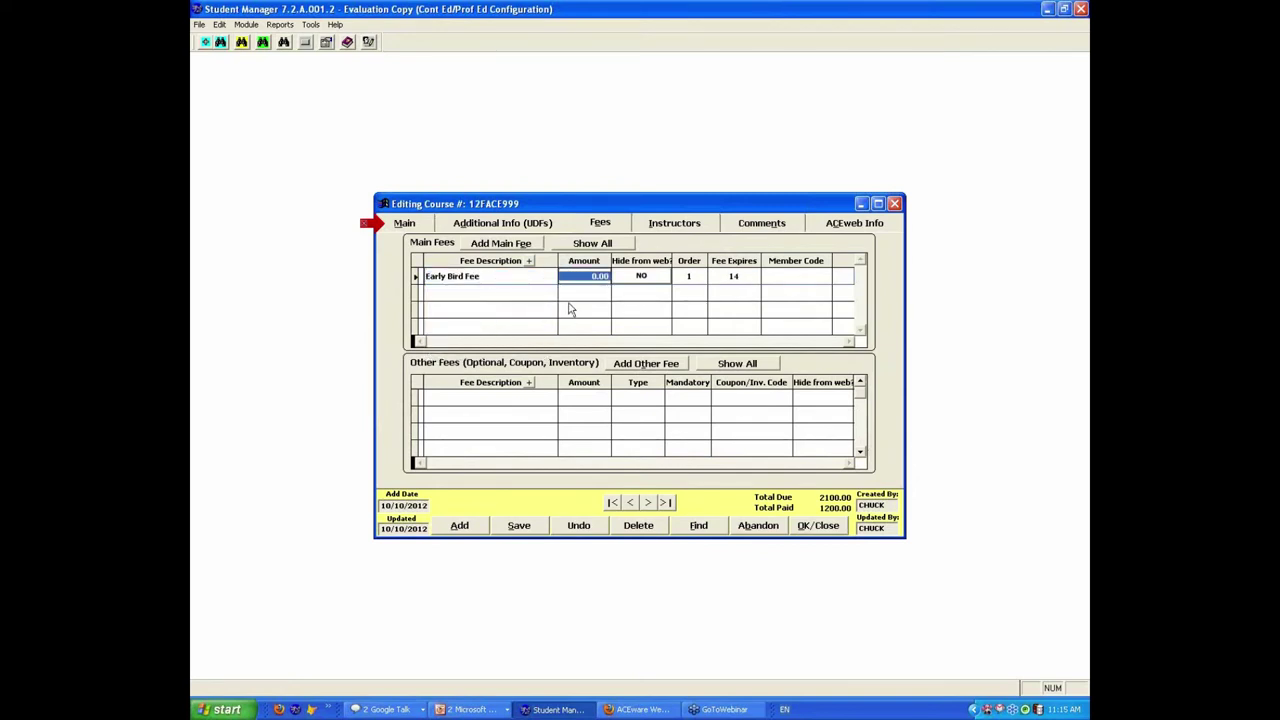
{"action": "type", "text": "250"}
{"action": "key", "text": "Tab"}
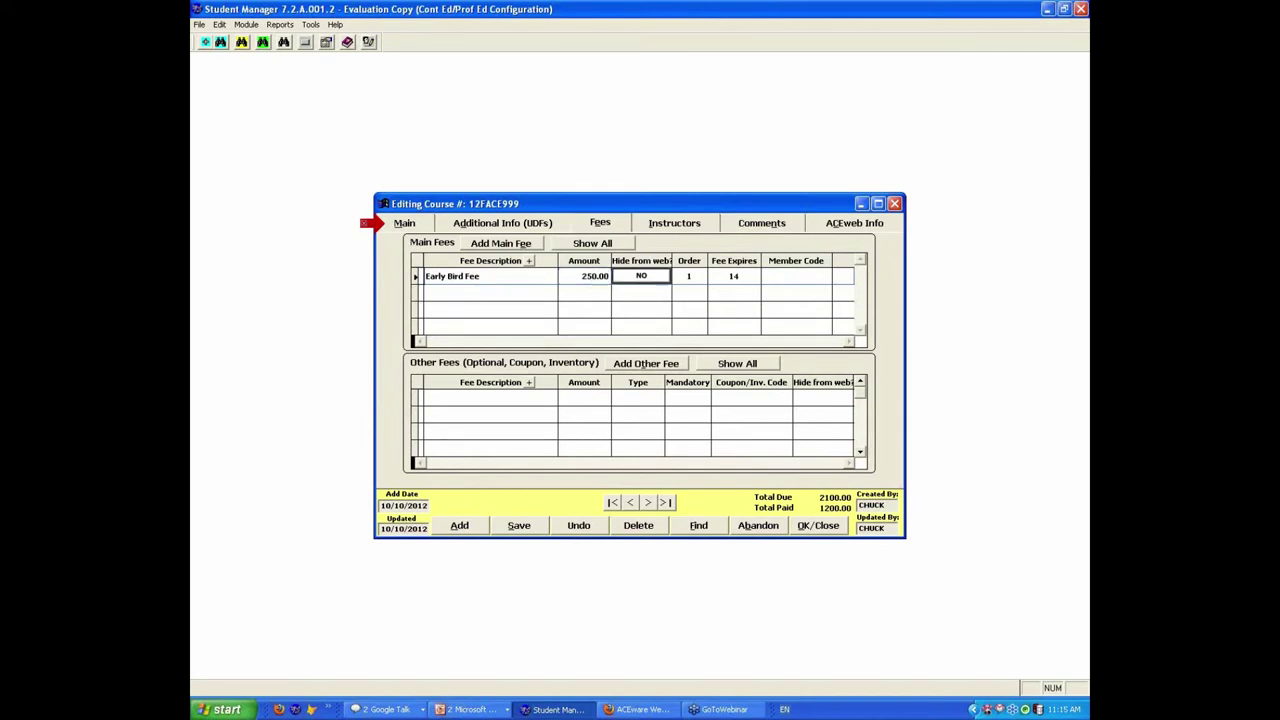
{"action": "left_click", "coordinate": [742, 278]}
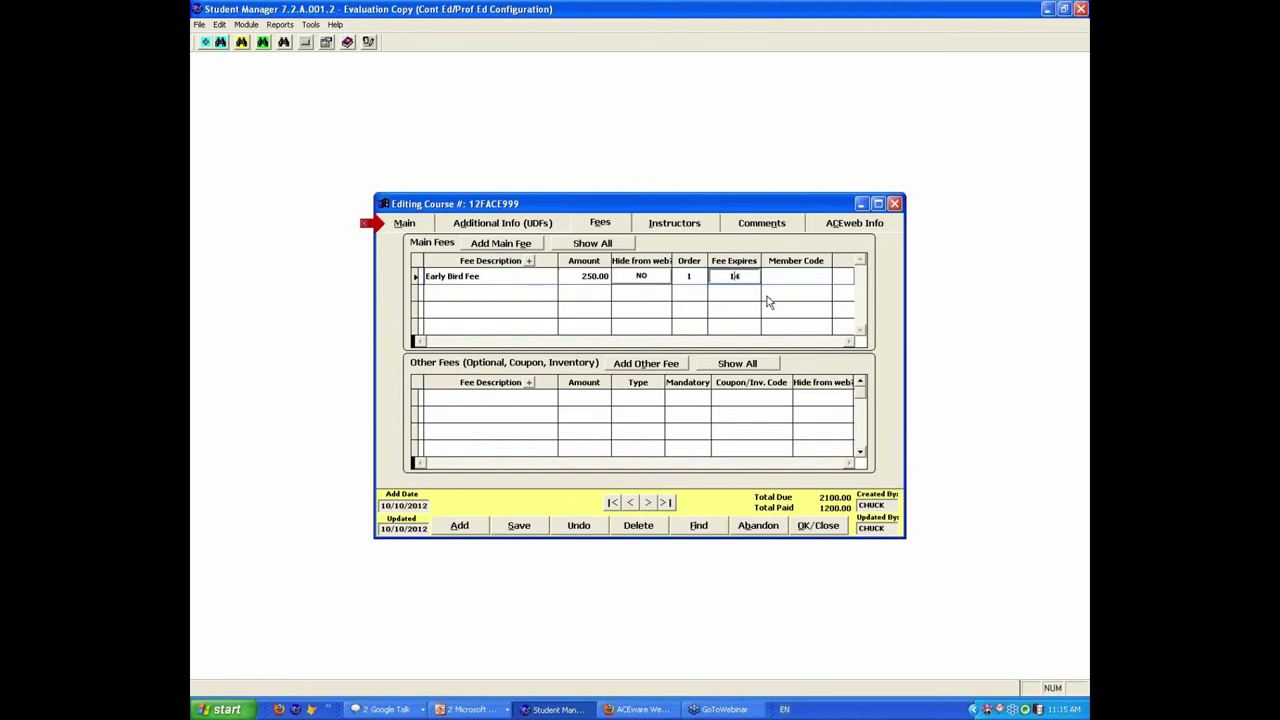
Step: Add a second main fee: Registration Fee of 295.00
{"action": "left_click", "coordinate": [510, 244]}
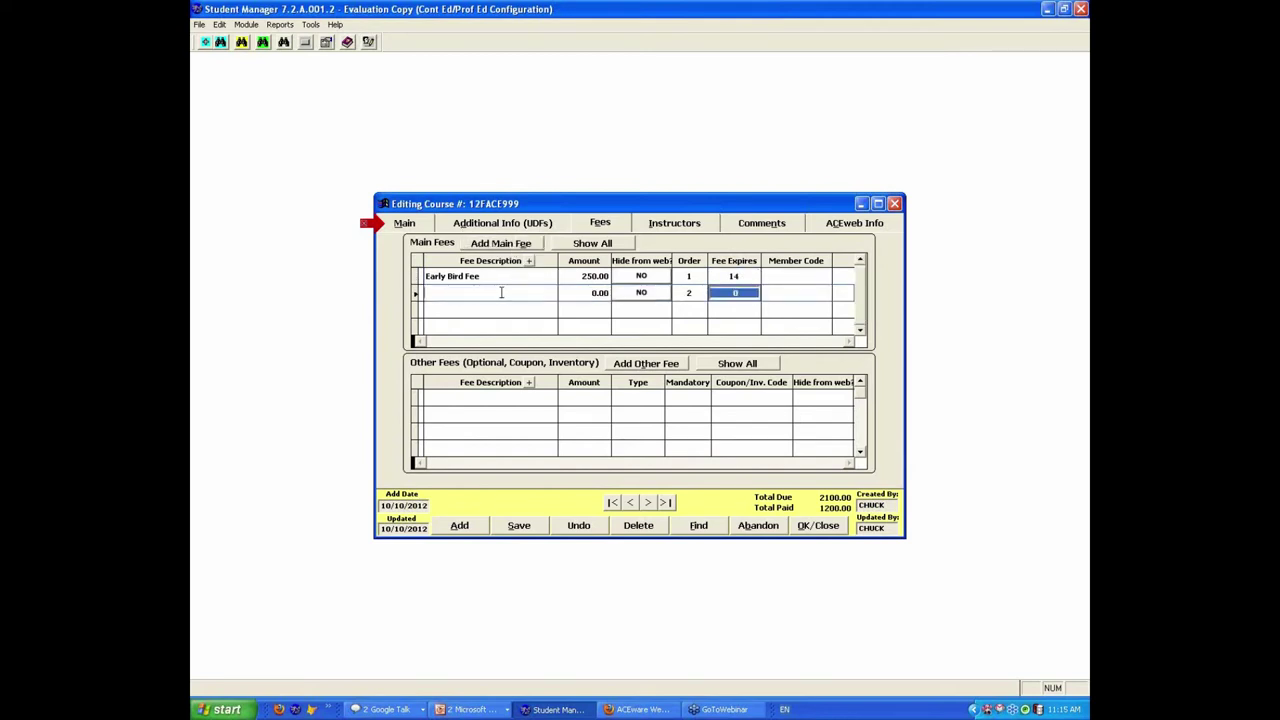
{"action": "left_click", "coordinate": [500, 292]}
{"action": "left_click", "coordinate": [482, 338]}
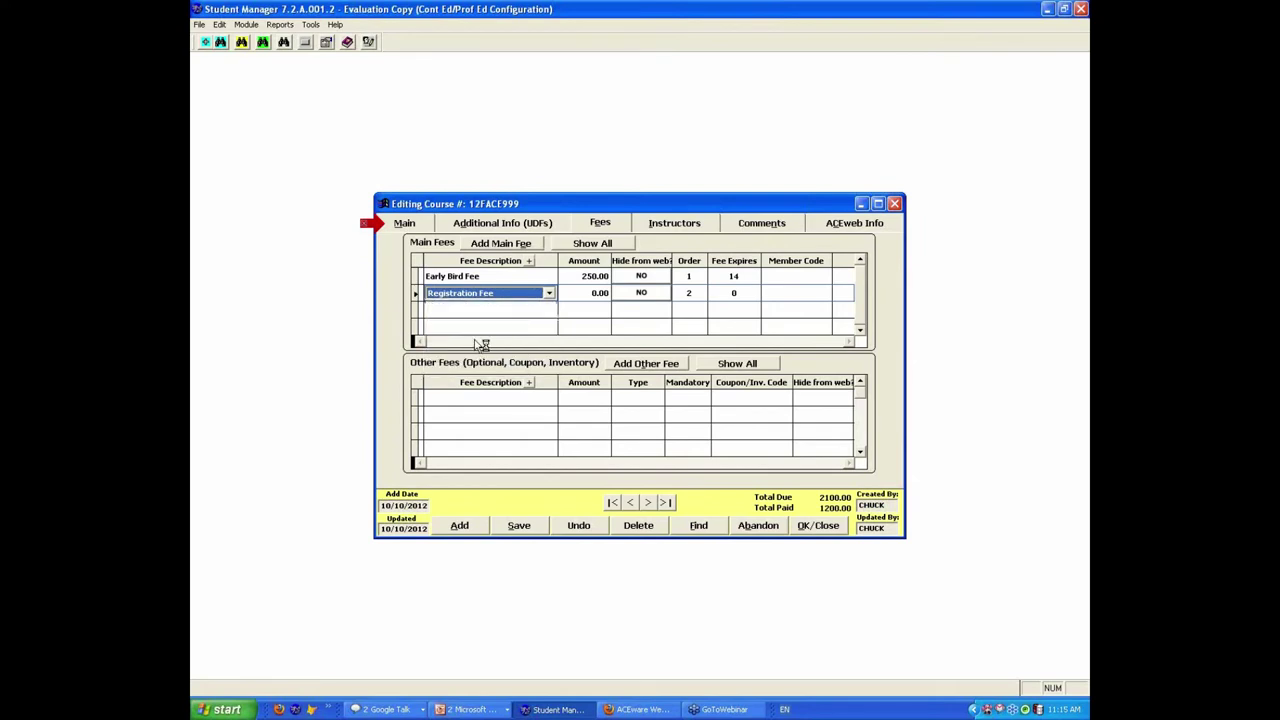
{"action": "type", "text": "295 ."}
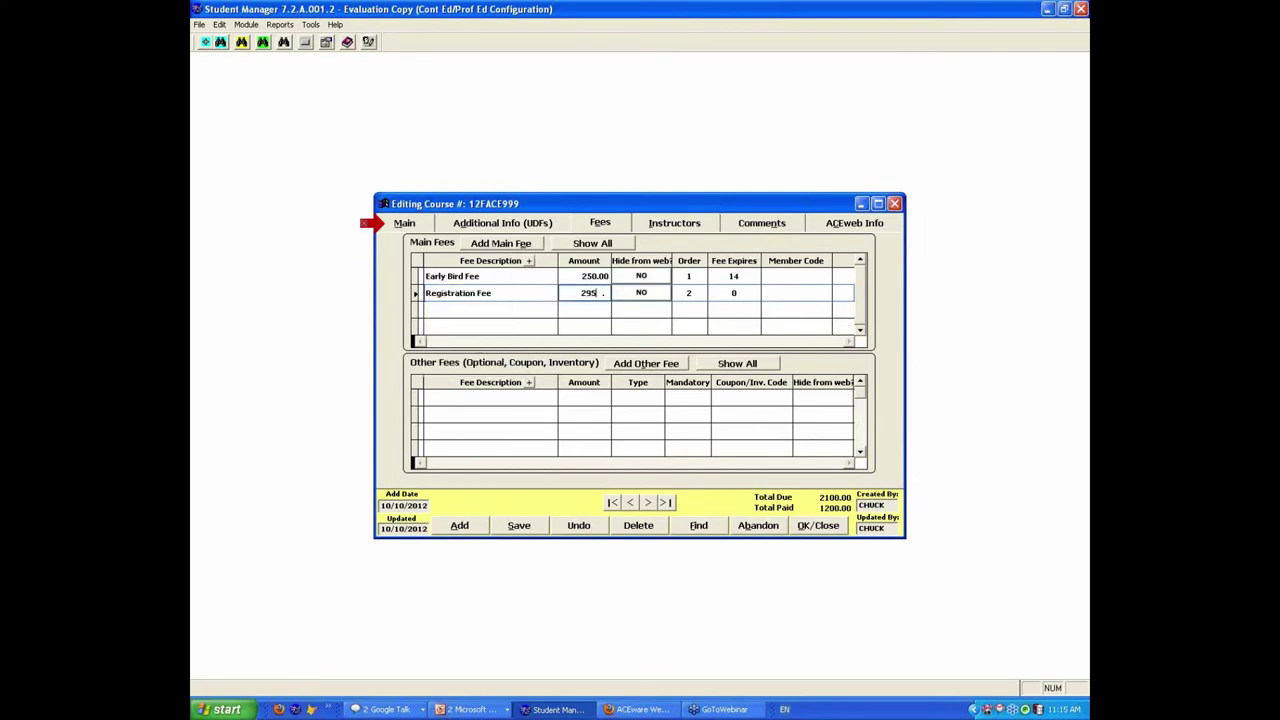
{"action": "key", "text": "Tab"}
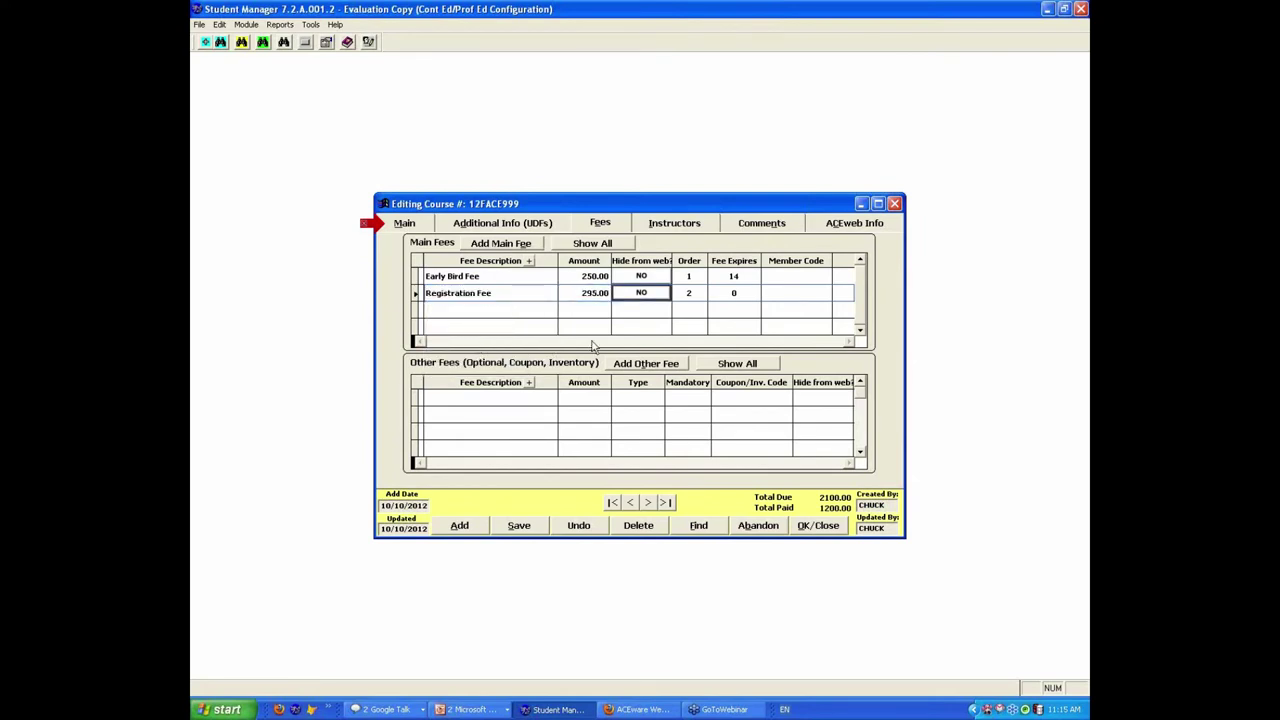
Step: Add a third main fee, Staff Fee 230.00, hidden from the web
{"action": "left_click", "coordinate": [503, 245]}
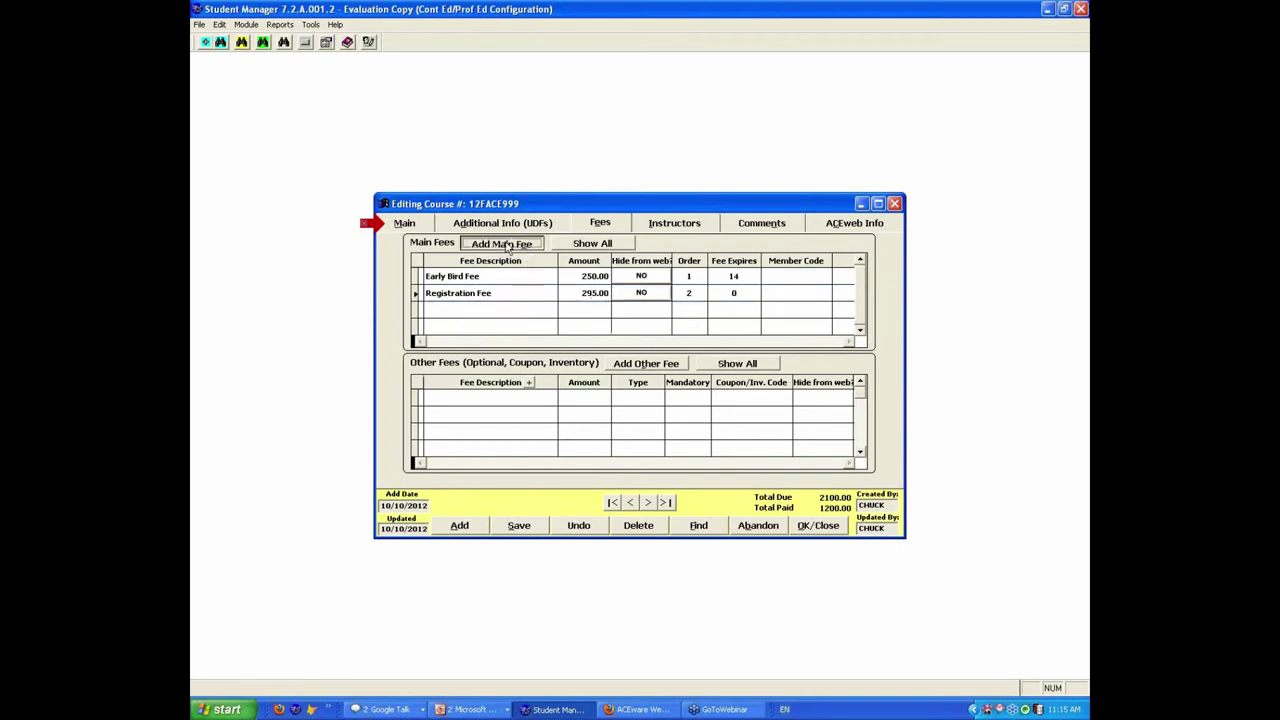
{"action": "left_click", "coordinate": [468, 310]}
{"action": "type", "text": "s"}
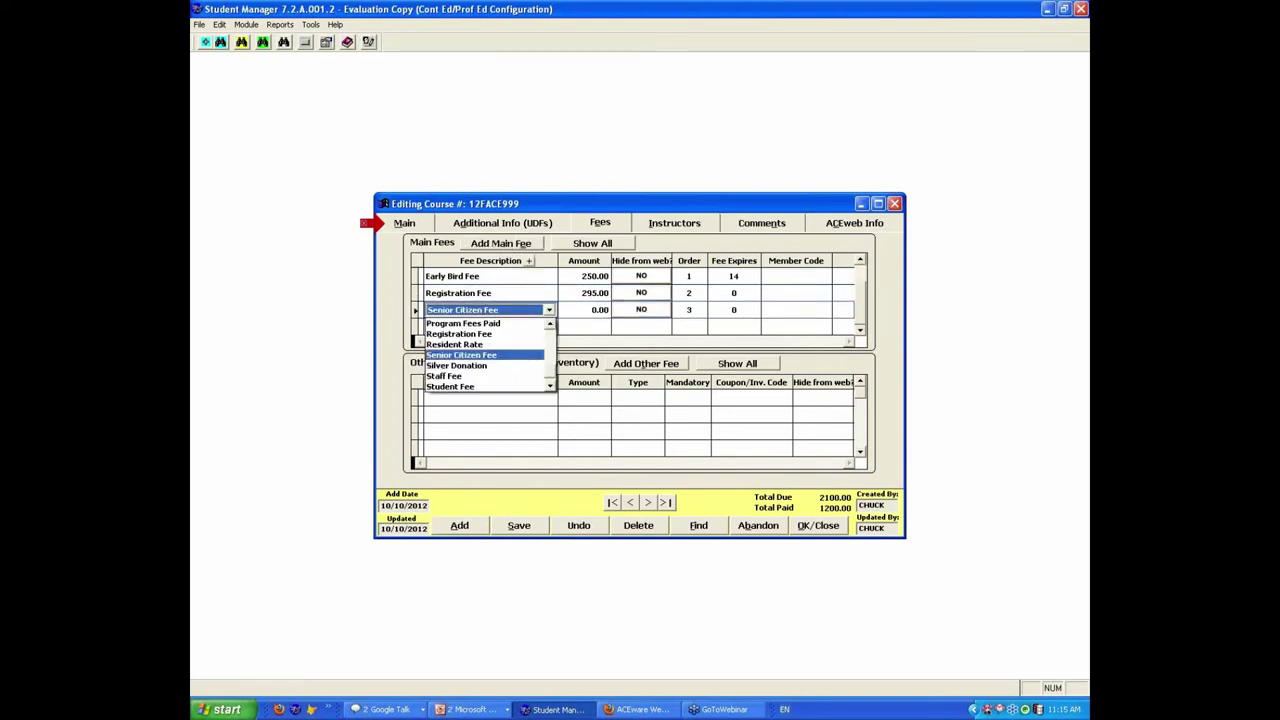
{"action": "type", "text": "taff"}
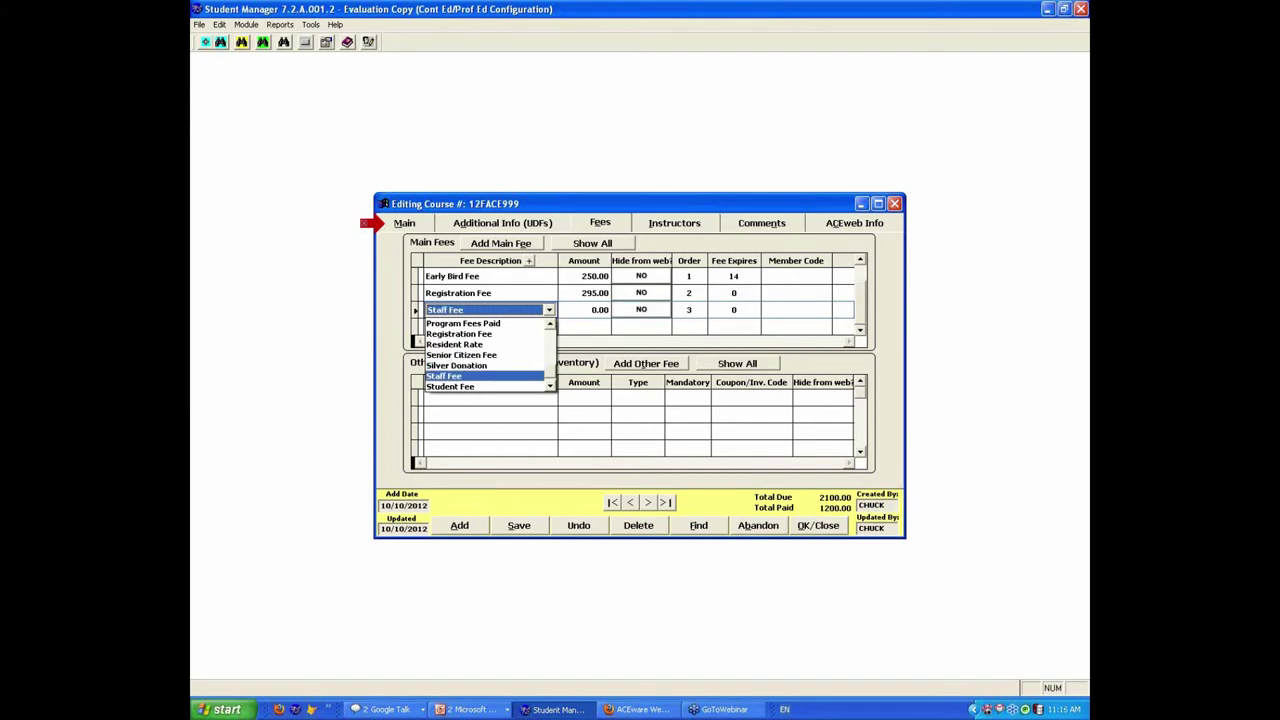
{"action": "key", "text": "Tab"}
{"action": "type", "text": "2"}
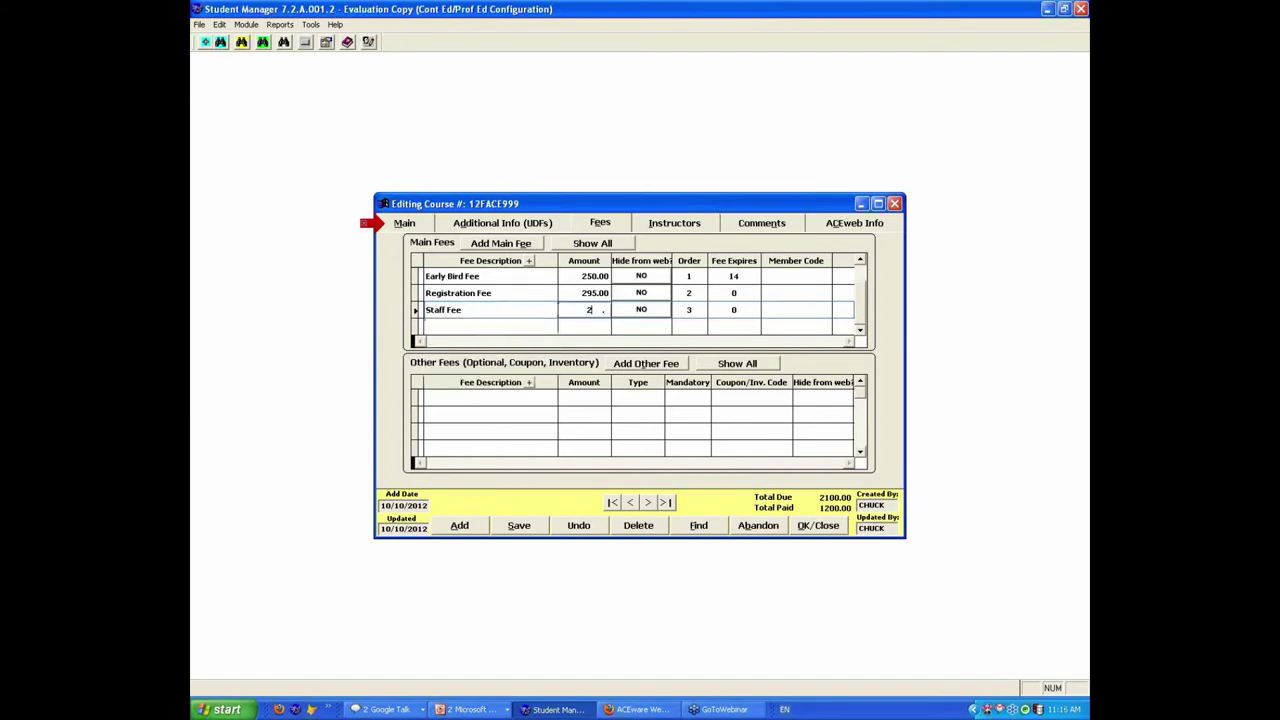
{"action": "type", "text": "30"}
{"action": "key", "text": "Tab"}
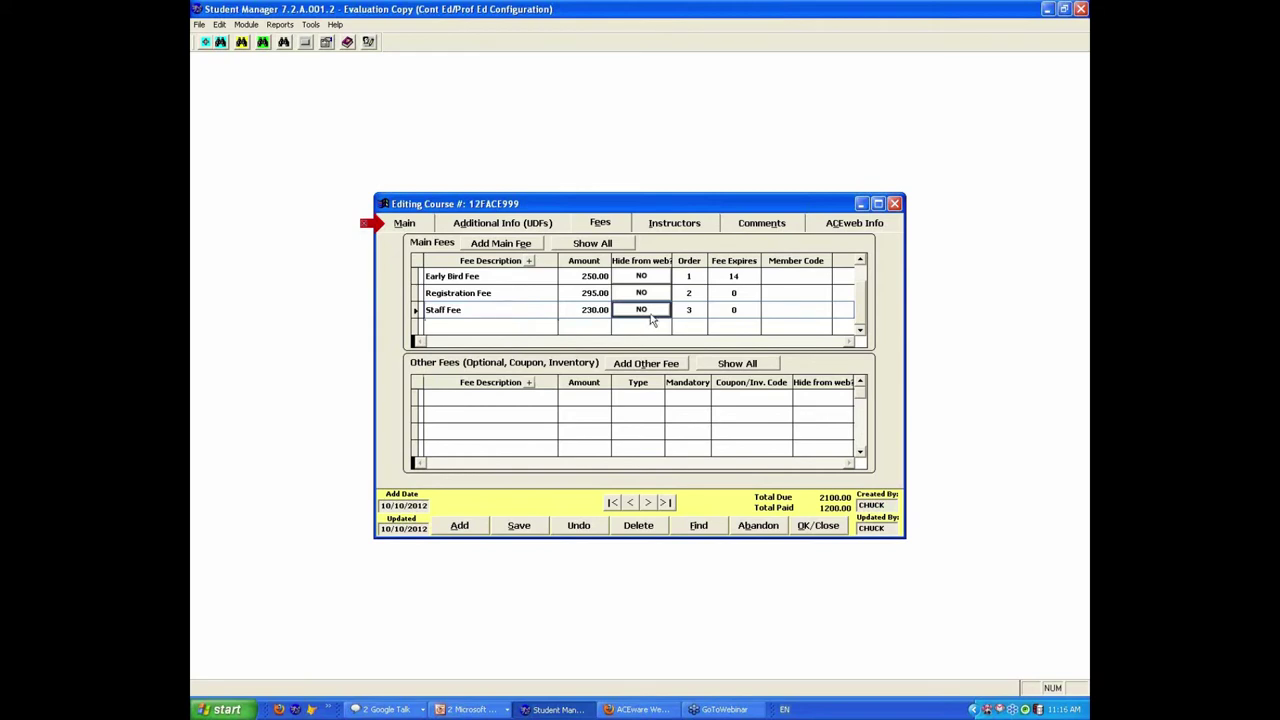
{"action": "left_click", "coordinate": [655, 314]}
{"action": "left_click", "coordinate": [610, 245]}
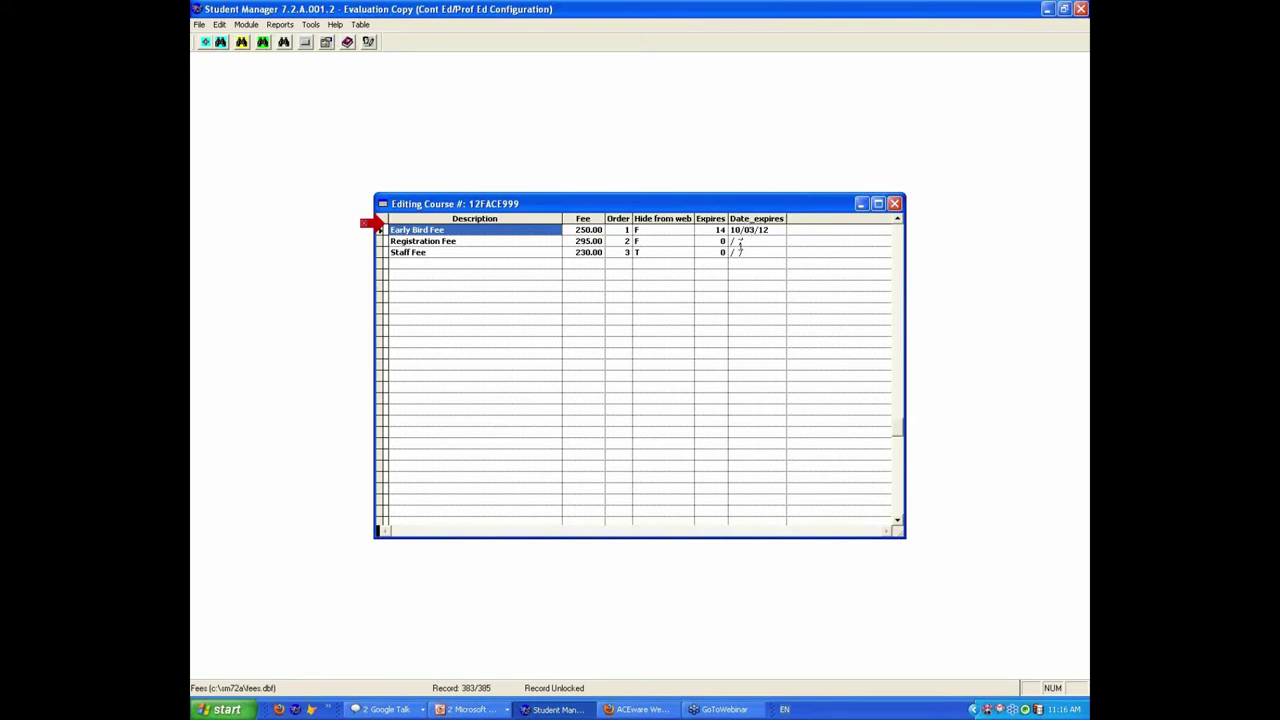
{"action": "left_click", "coordinate": [896, 207]}
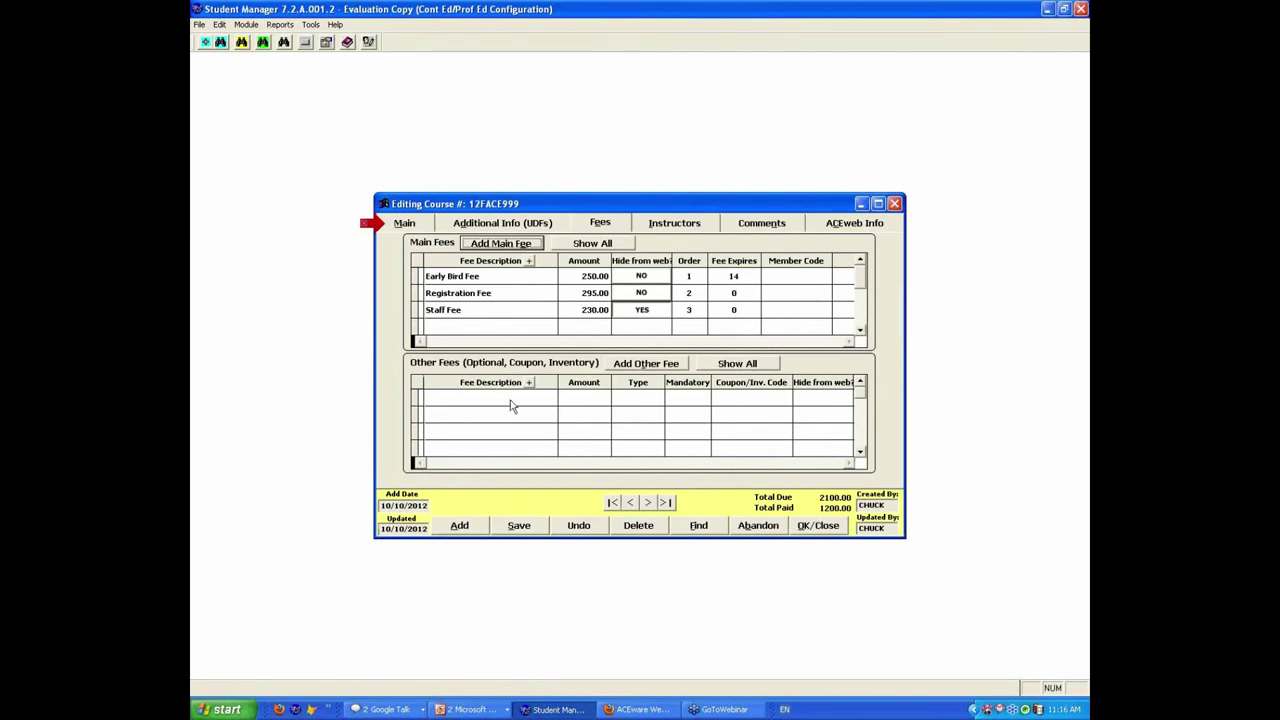
{"action": "left_click", "coordinate": [653, 366]}
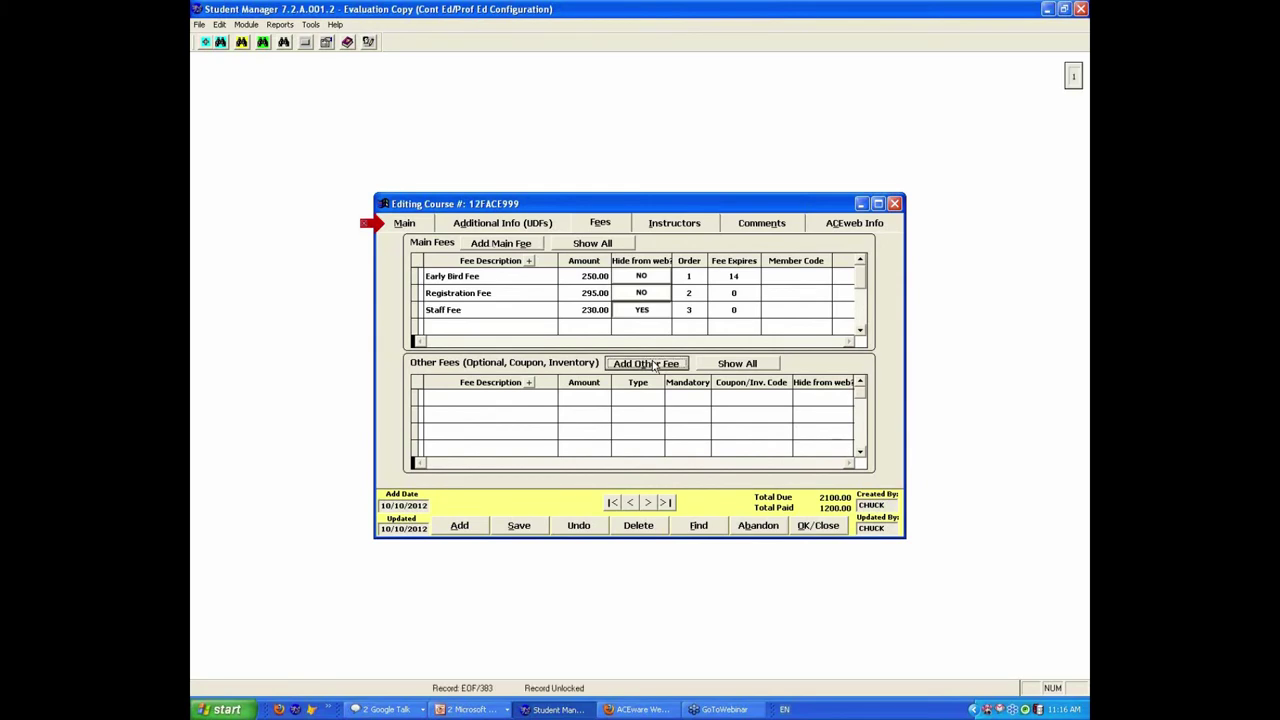
Step: Add an optional Calculator fee with amount 10.00
{"action": "left_click", "coordinate": [549, 398]}
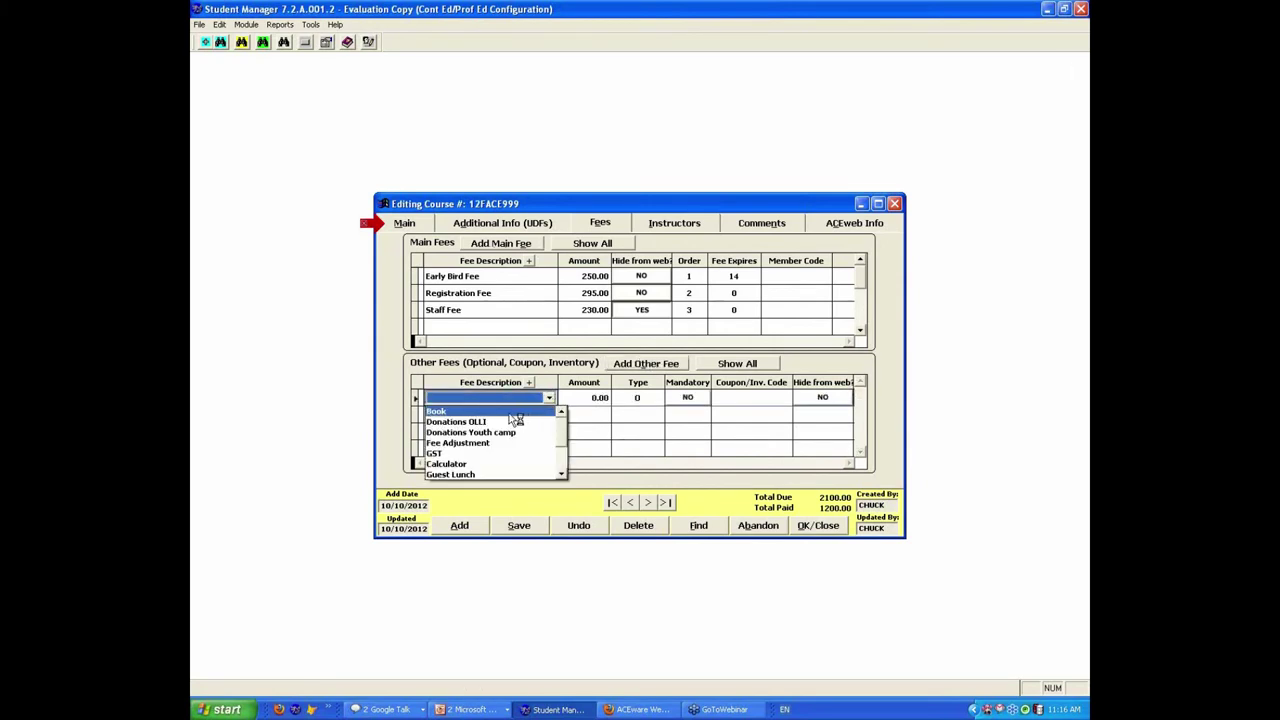
{"action": "left_click", "coordinate": [478, 467]}
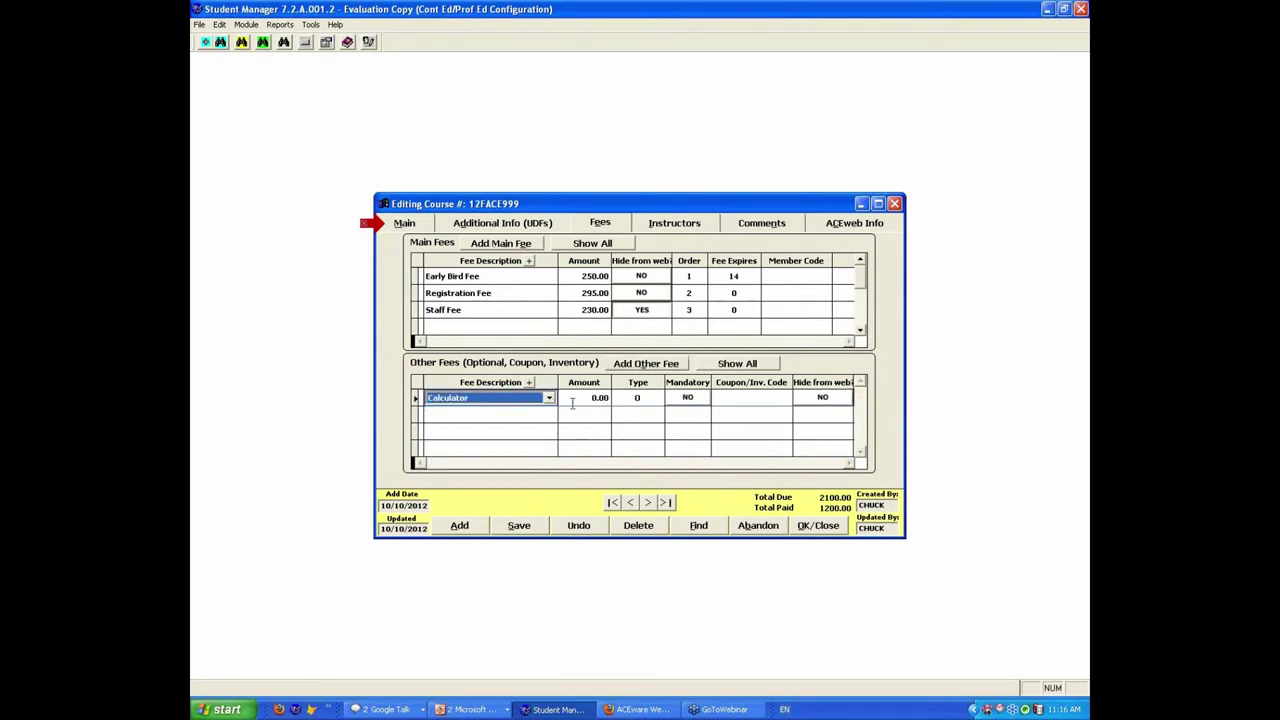
{"action": "left_click", "coordinate": [576, 398]}
{"action": "type", "text": "10"}
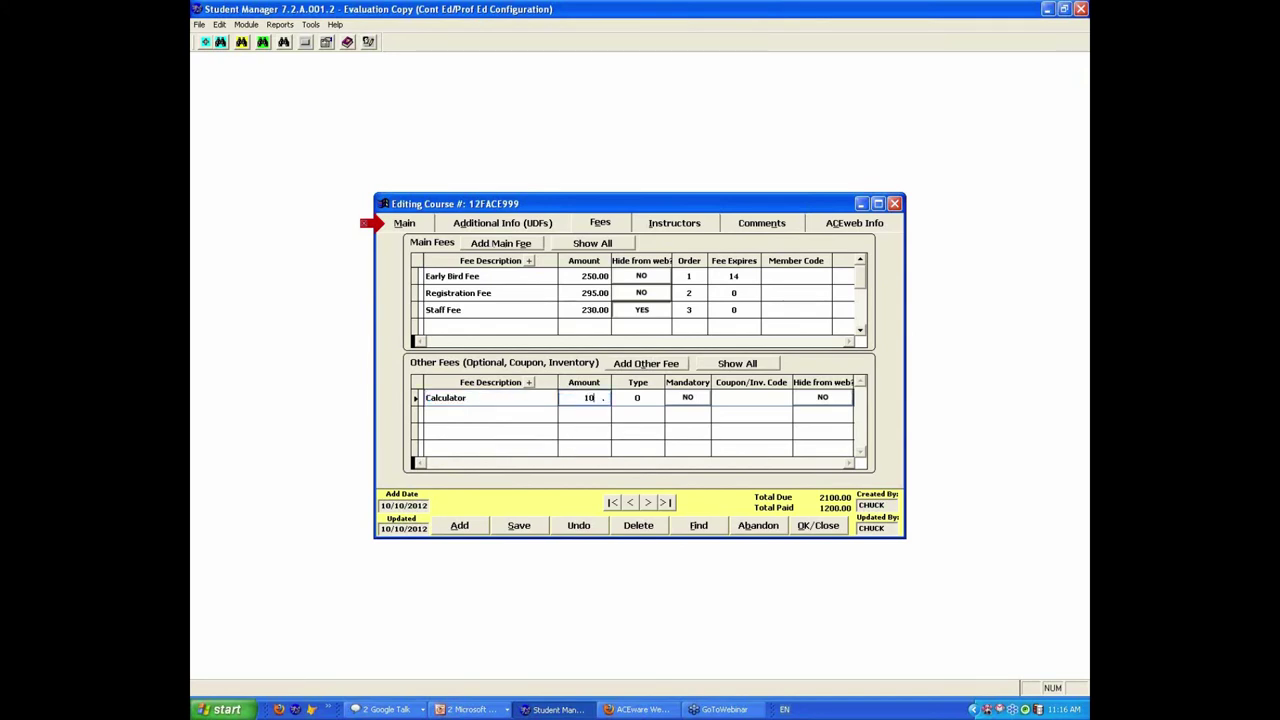
{"action": "key", "text": "Tab"}
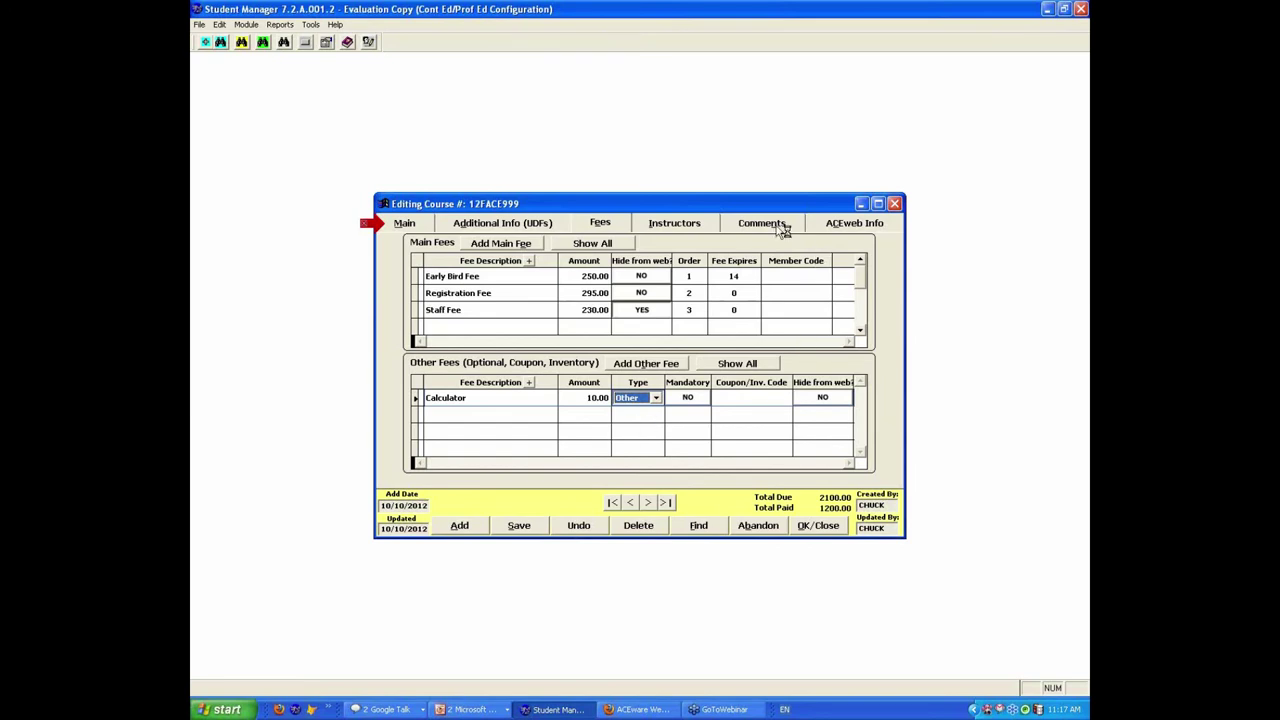
{"action": "left_click", "coordinate": [677, 229]}
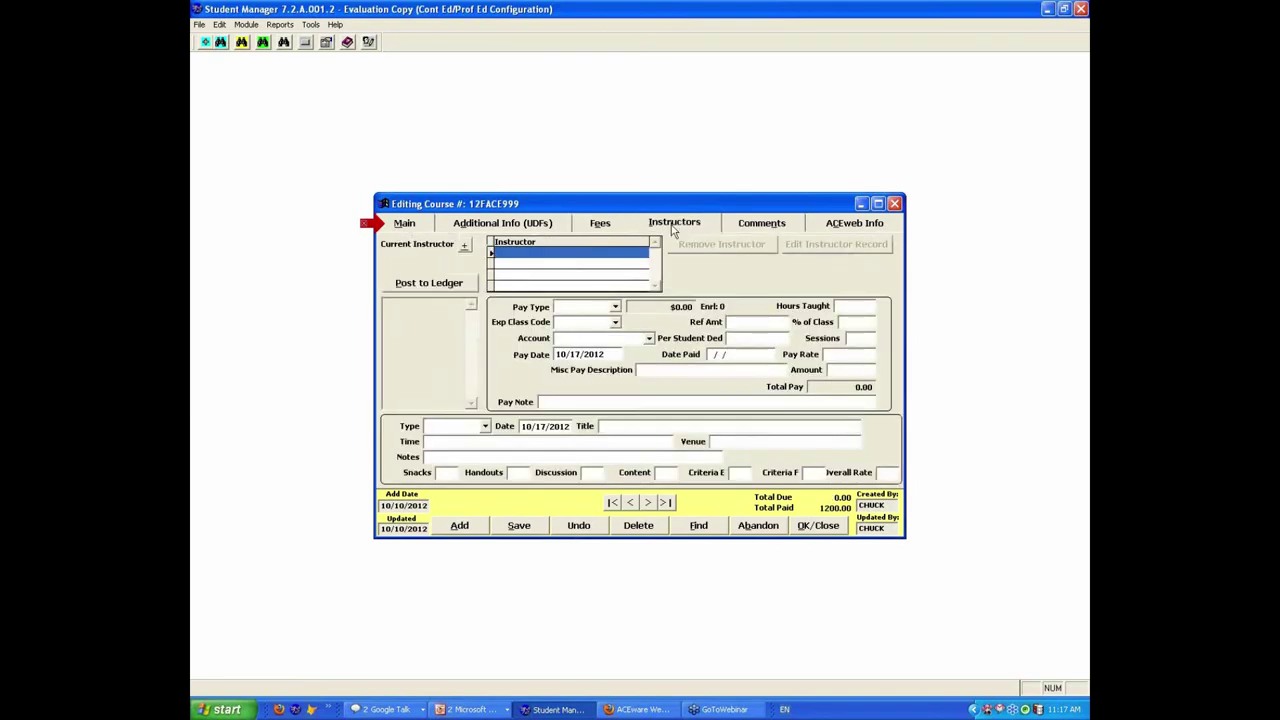
Step: Add the chosen instructor to course 12FACE999, bringing in Hourly pay of 50.00 for 6 hours
{"action": "left_click", "coordinate": [463, 246]}
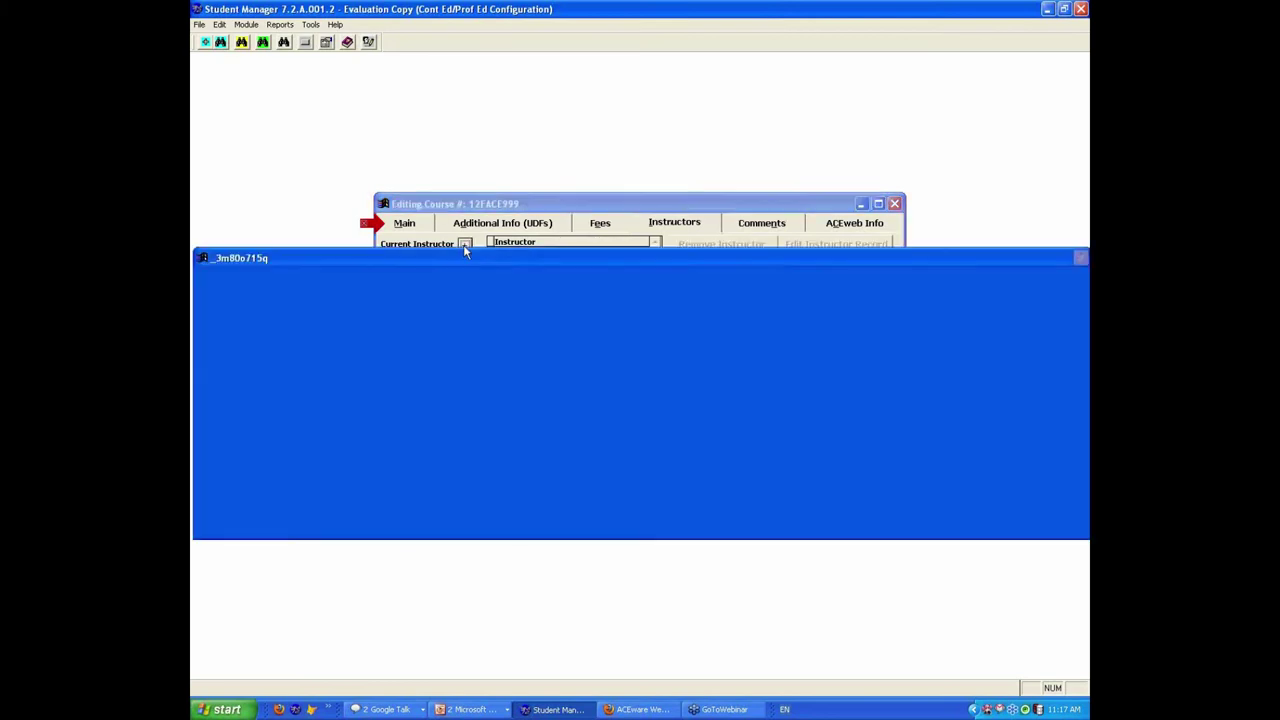
{"action": "left_click", "coordinate": [305, 354]}
{"action": "double_click", "coordinate": [305, 354]}
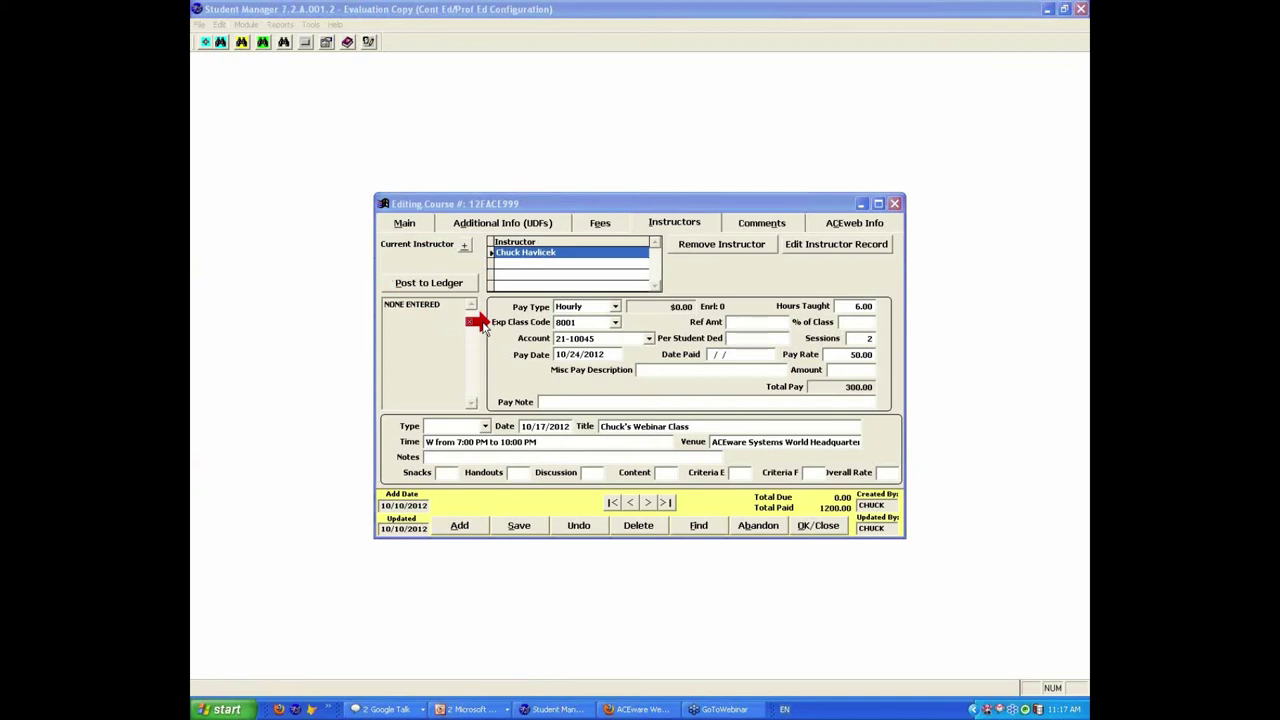
Step: Open the assigned instructor's record showing firm, address and contact details, then the help options
{"action": "left_click", "coordinate": [836, 244]}
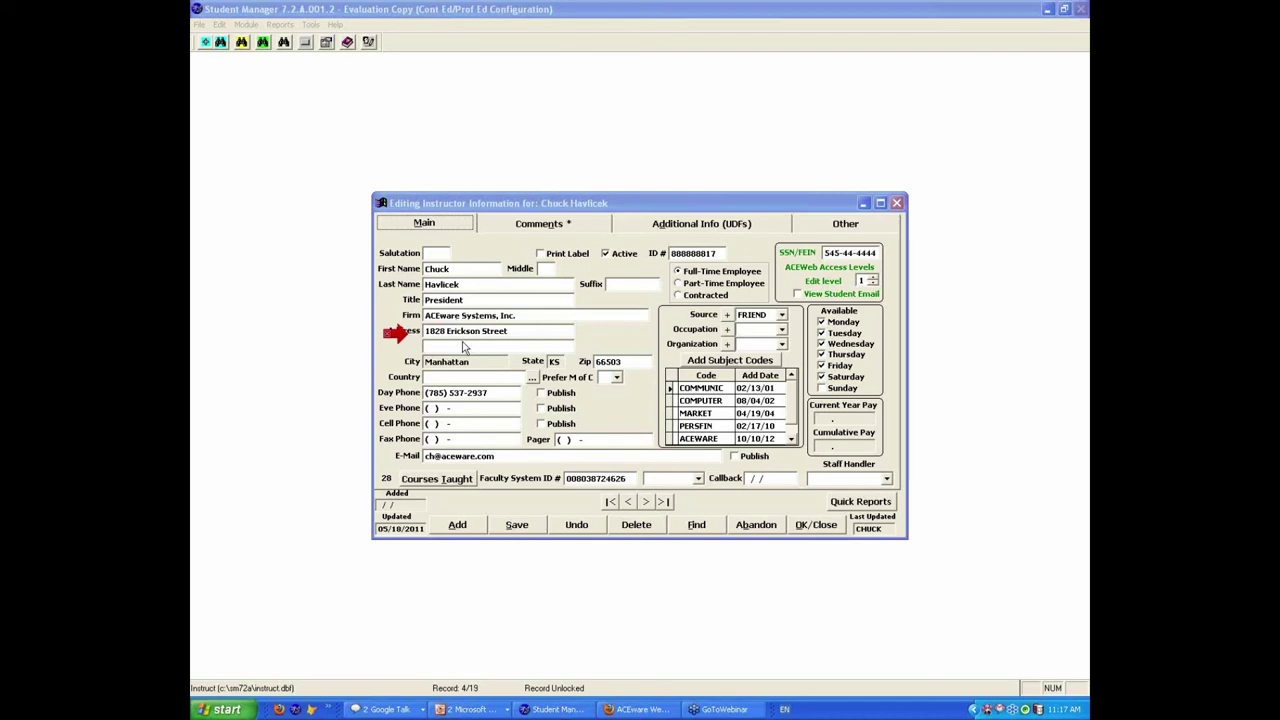
{"action": "left_click", "coordinate": [338, 27]}
{"action": "left_click", "coordinate": [338, 27]}
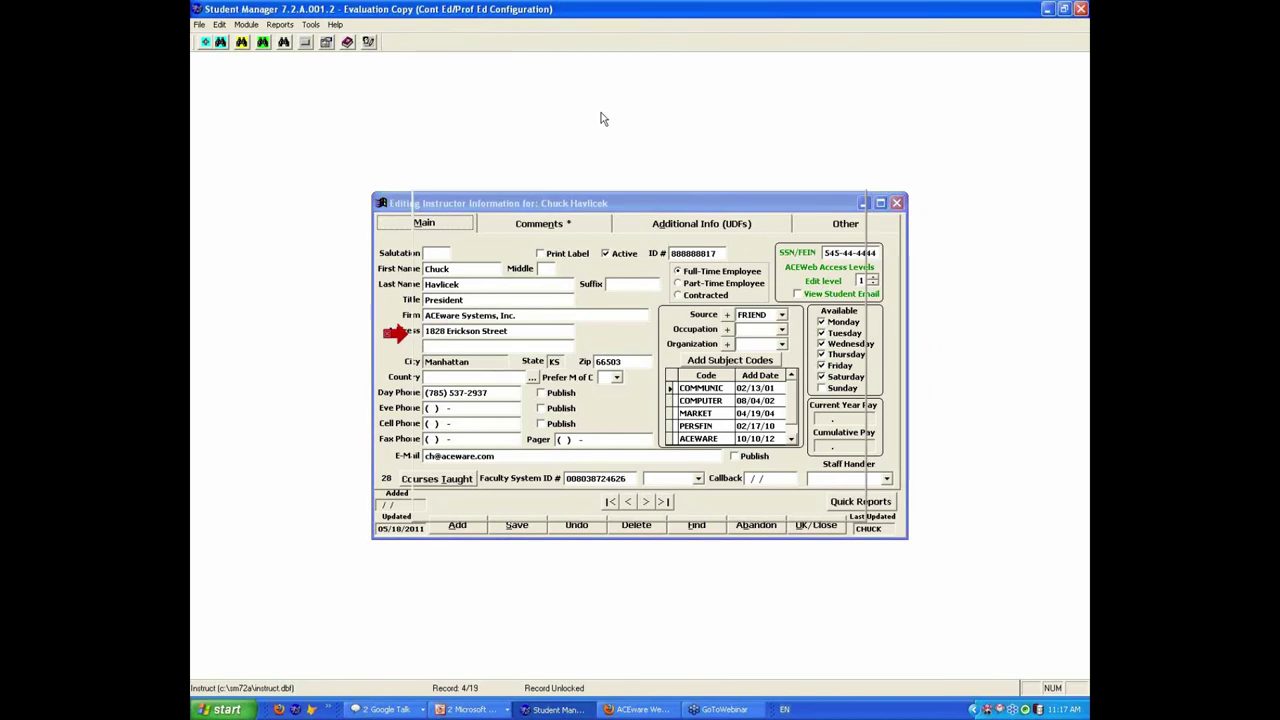
{"action": "key", "text": "F1"}
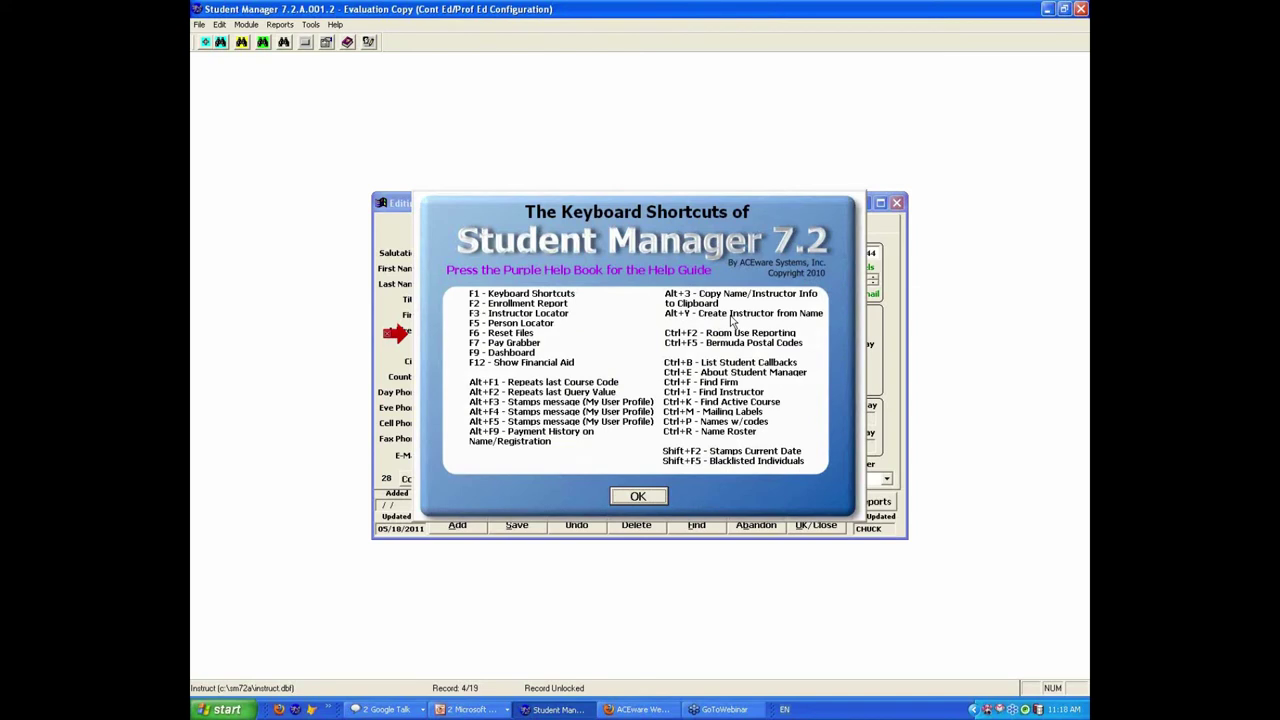
{"action": "left_click", "coordinate": [643, 497]}
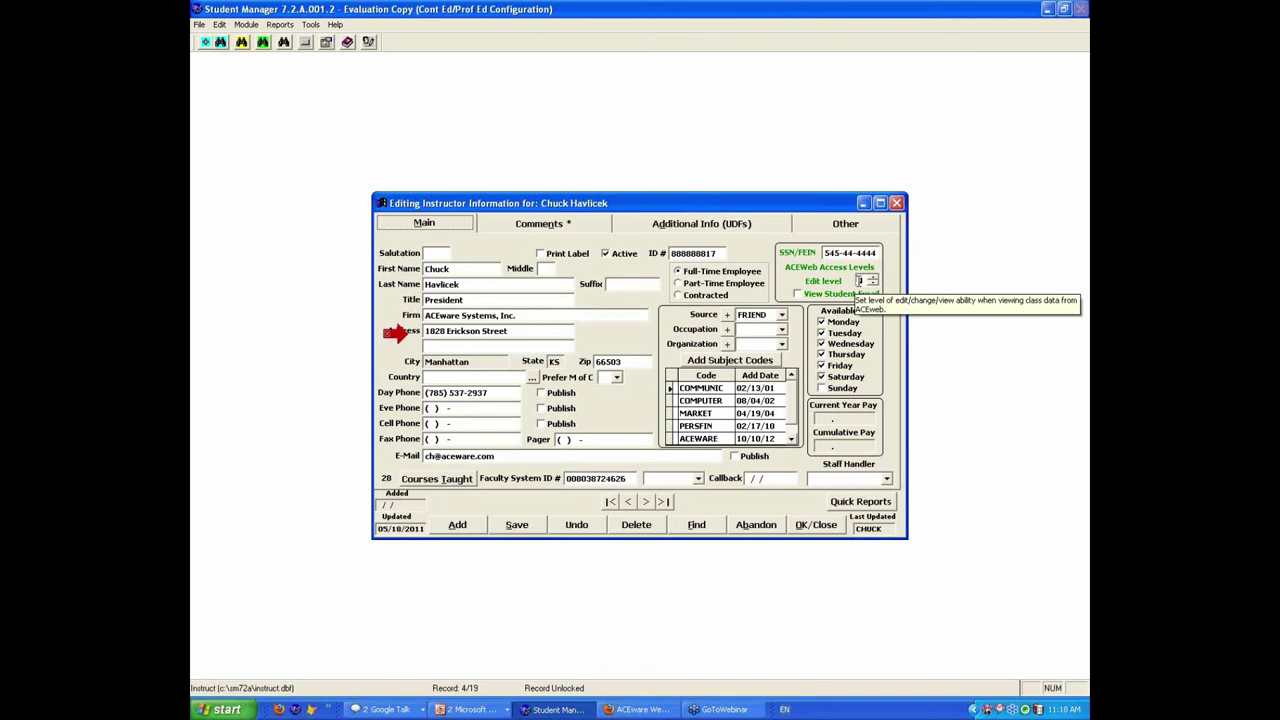
{"action": "left_click", "coordinate": [676, 225]}
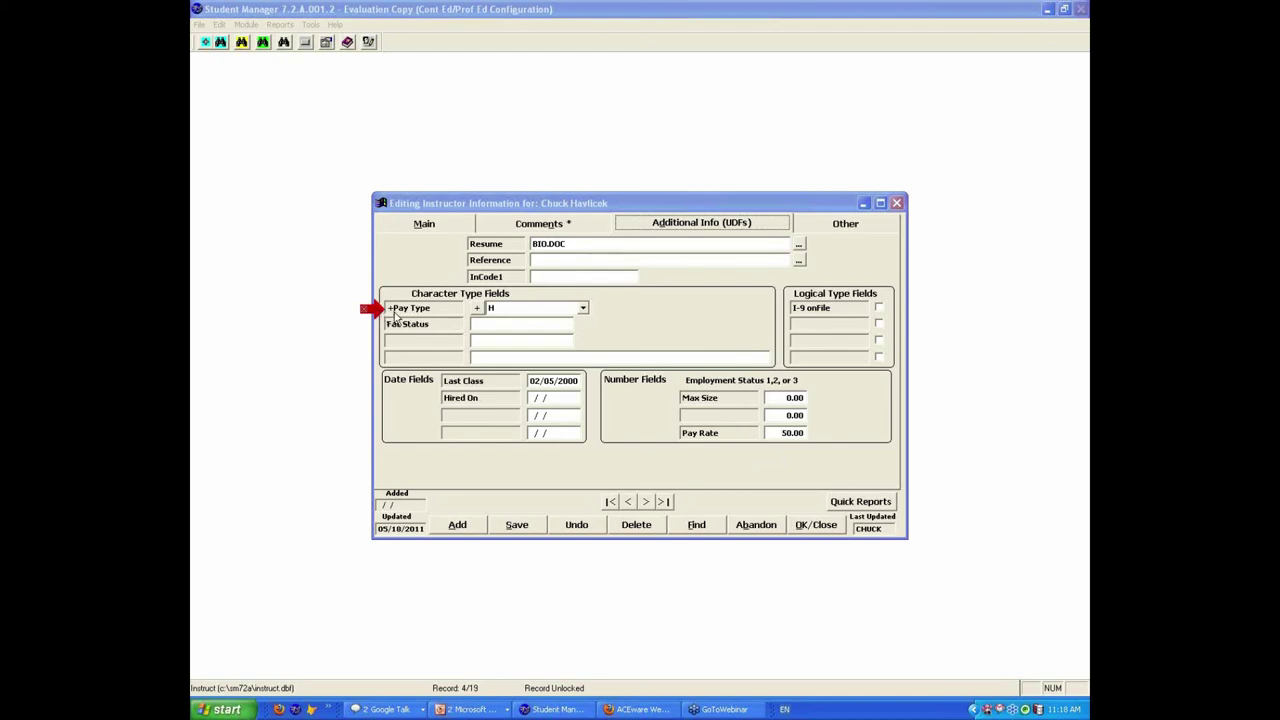
Step: Review the instructor's Pay Type choices, keep Hourly, and close the record back to the course
{"action": "left_click", "coordinate": [583, 310]}
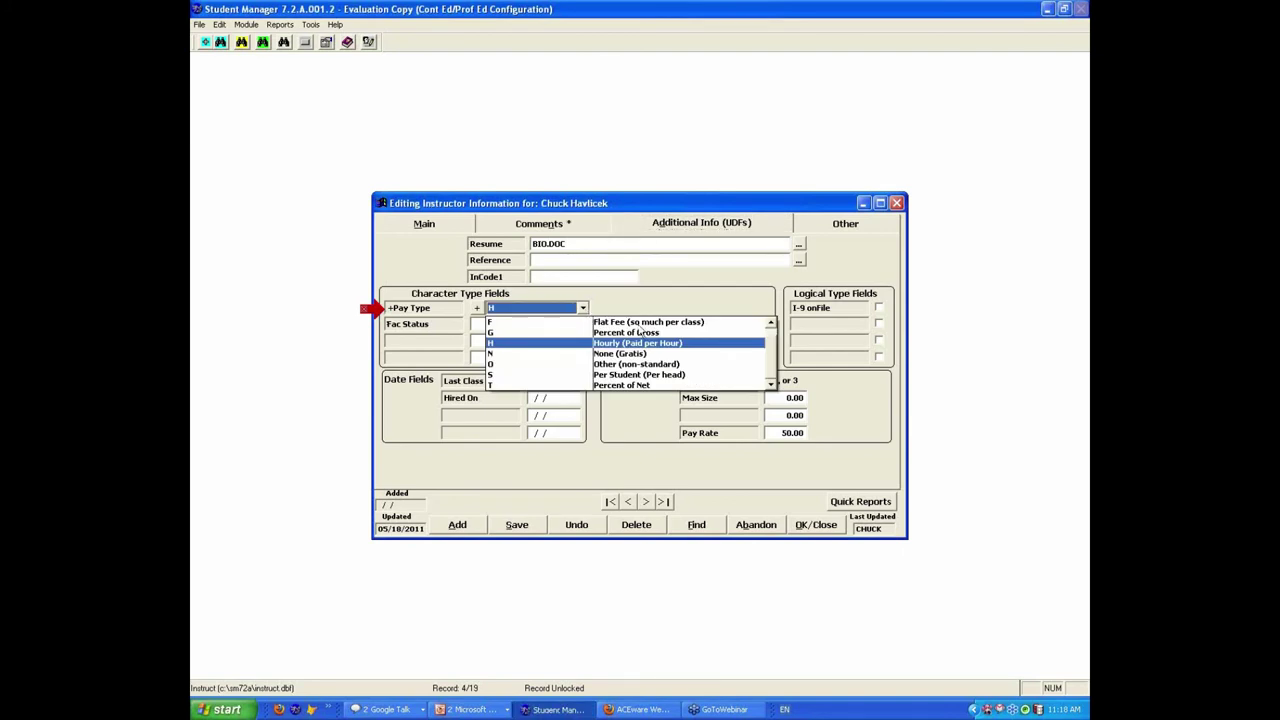
{"action": "scroll", "coordinate": [774, 340], "scroll_direction": "up", "scroll_amount": 1}
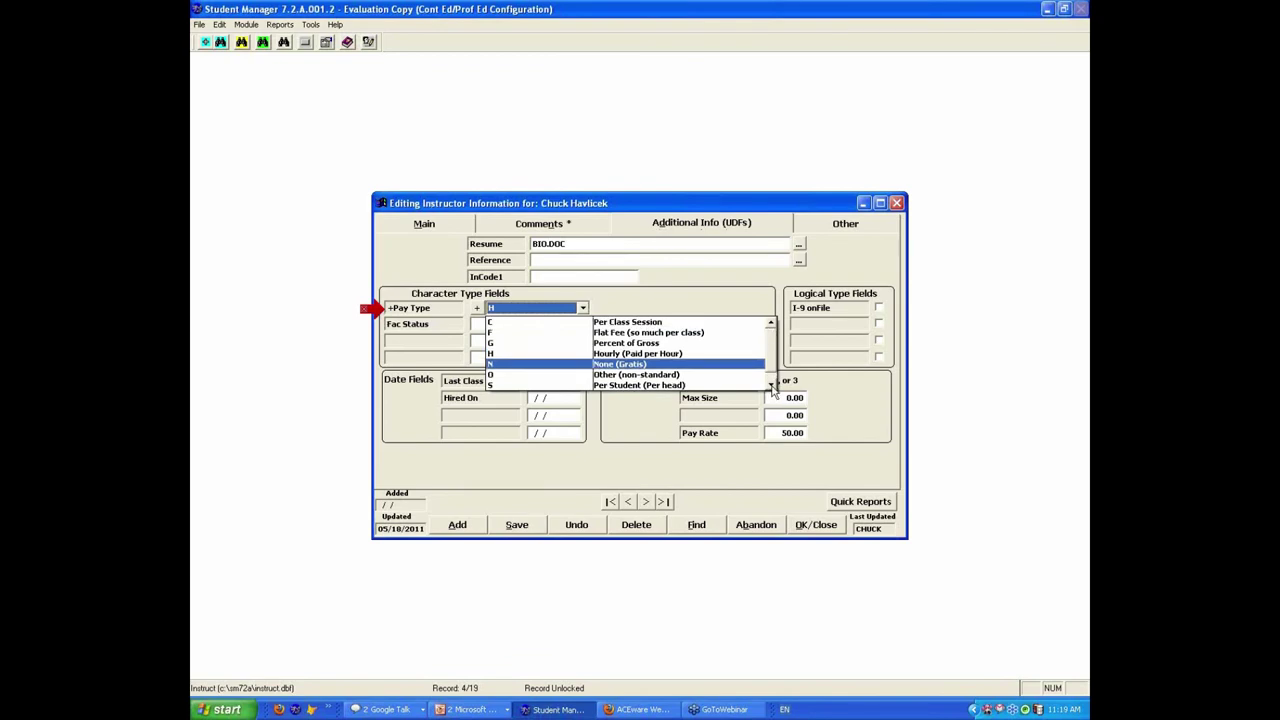
{"action": "left_click", "coordinate": [772, 386]}
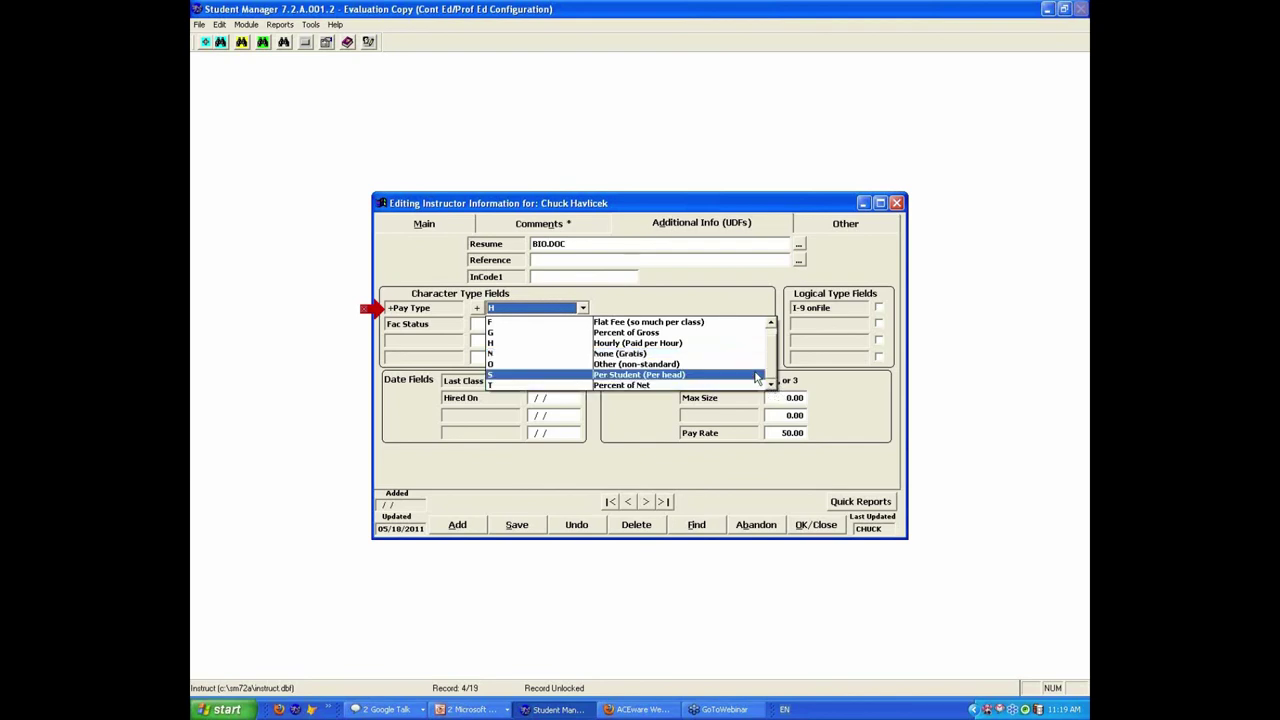
{"action": "left_click", "coordinate": [505, 342]}
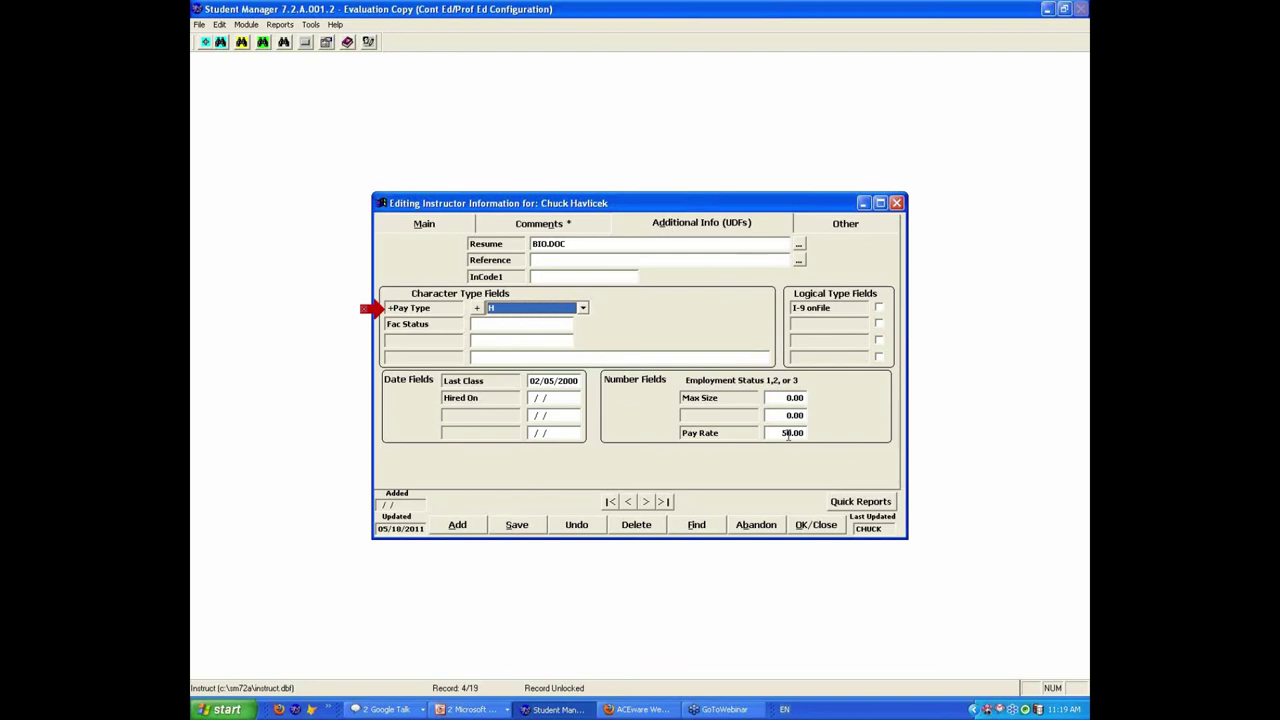
{"action": "left_click", "coordinate": [816, 525]}
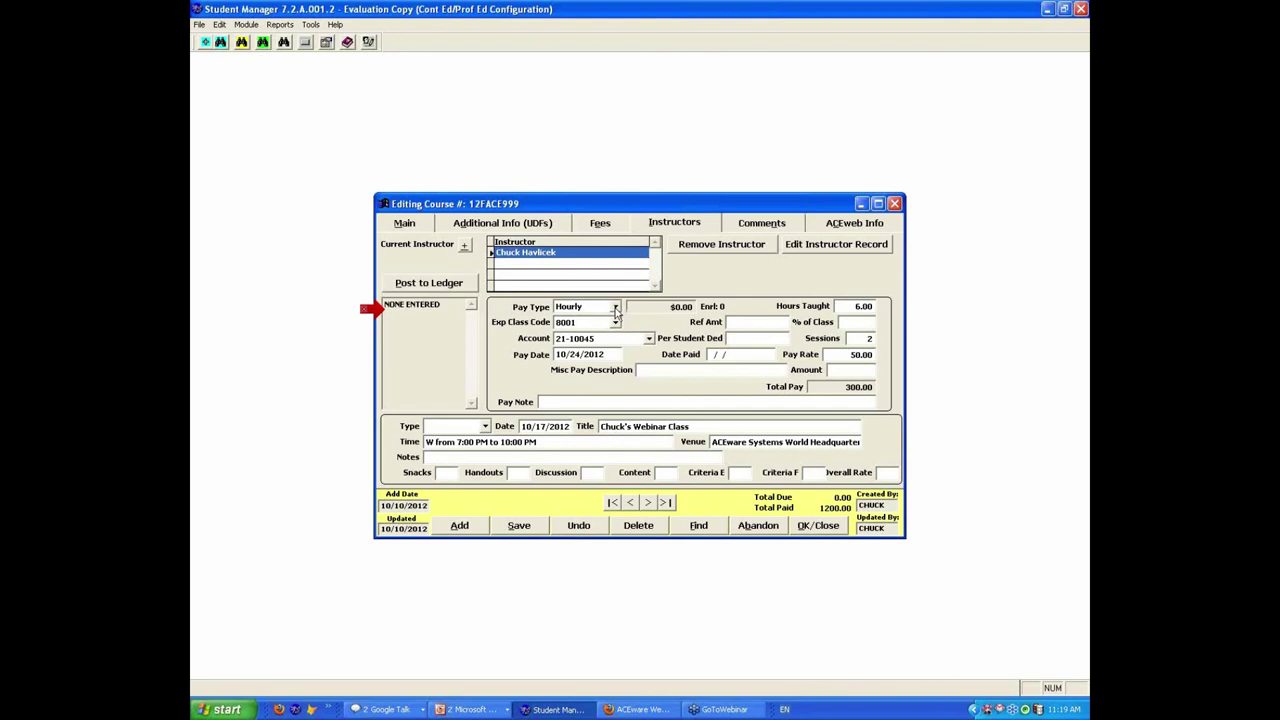
Step: Change the course instructor's pay to Per Student with a 10.00 pay rate
{"action": "left_click", "coordinate": [616, 309]}
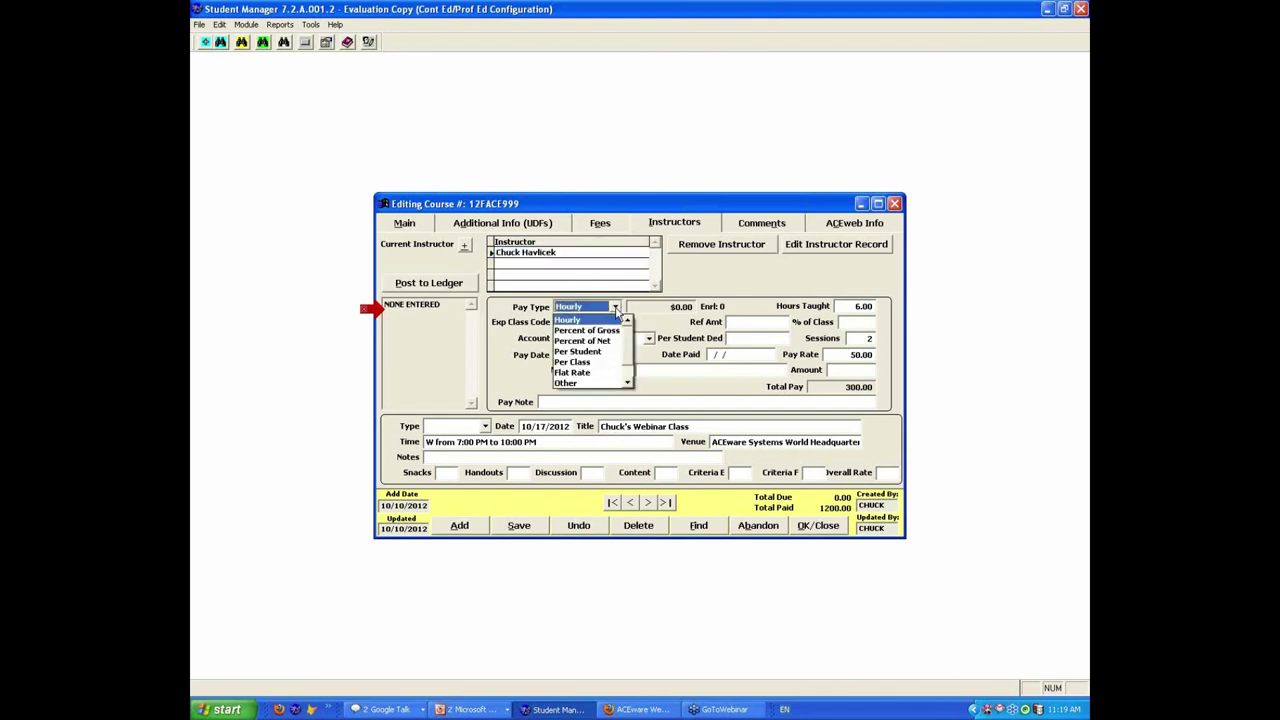
{"action": "left_click", "coordinate": [593, 351]}
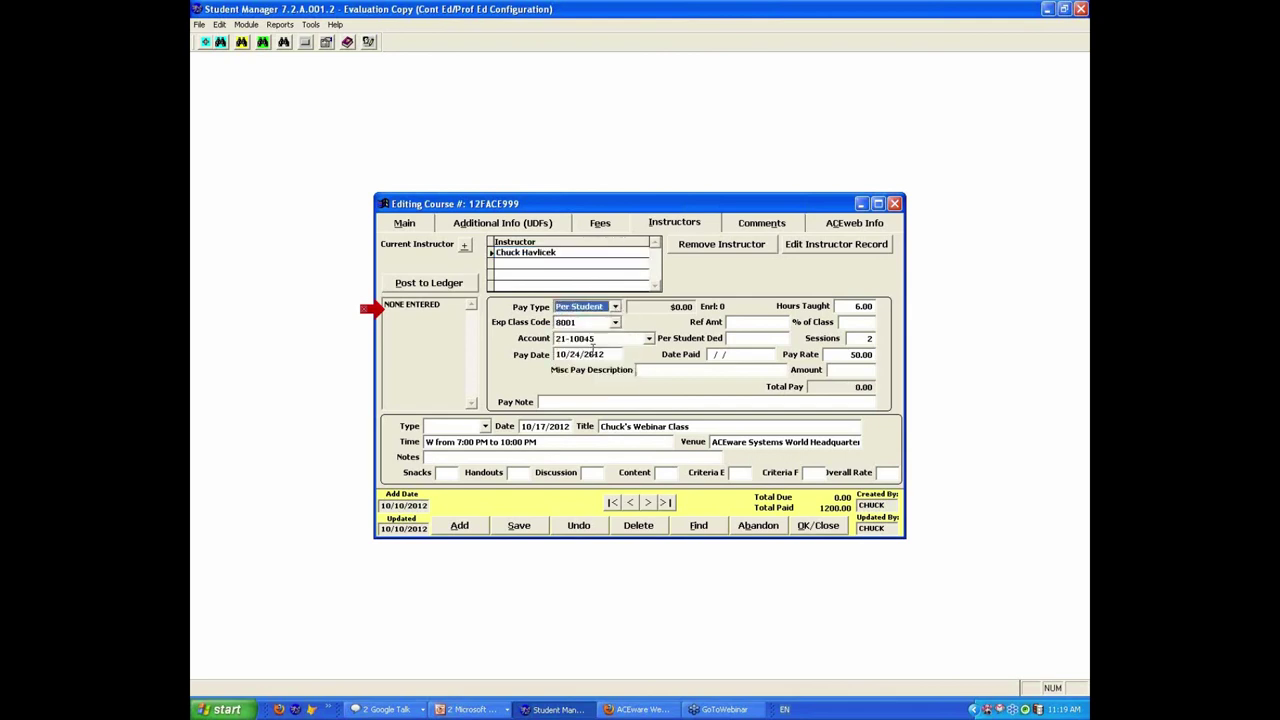
{"action": "left_click", "coordinate": [860, 358]}
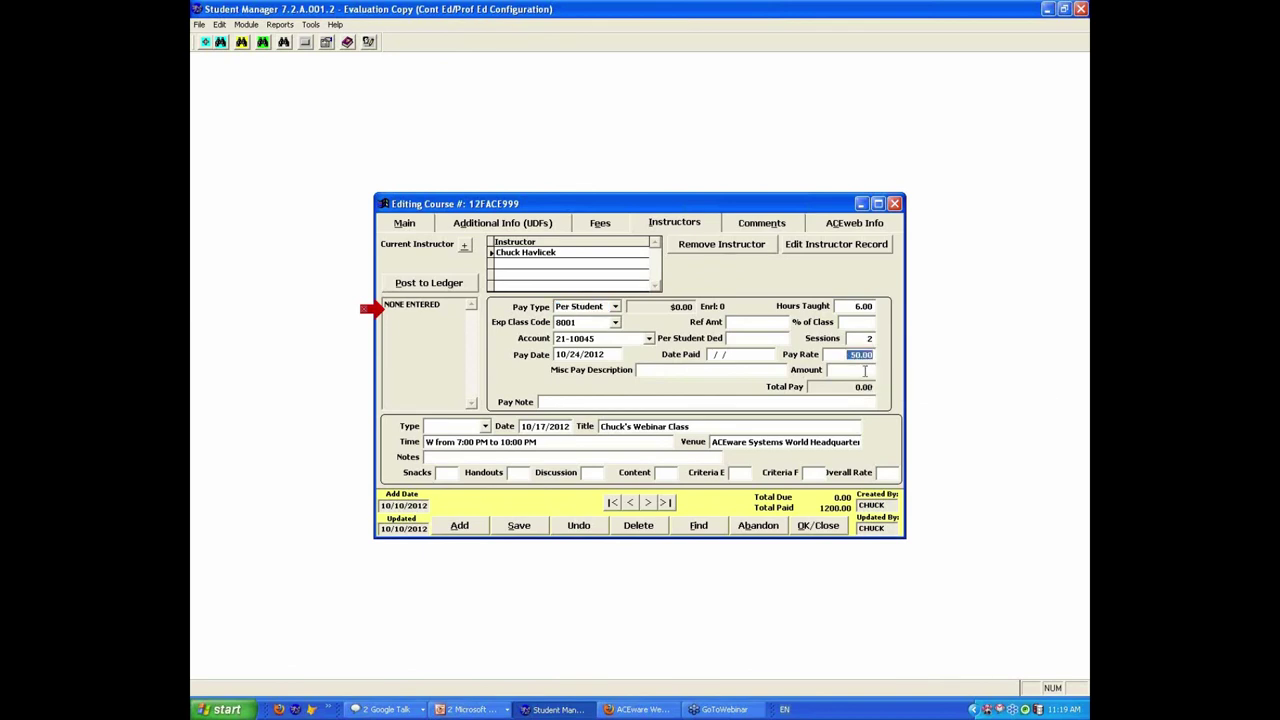
{"action": "type", "text": "10.00"}
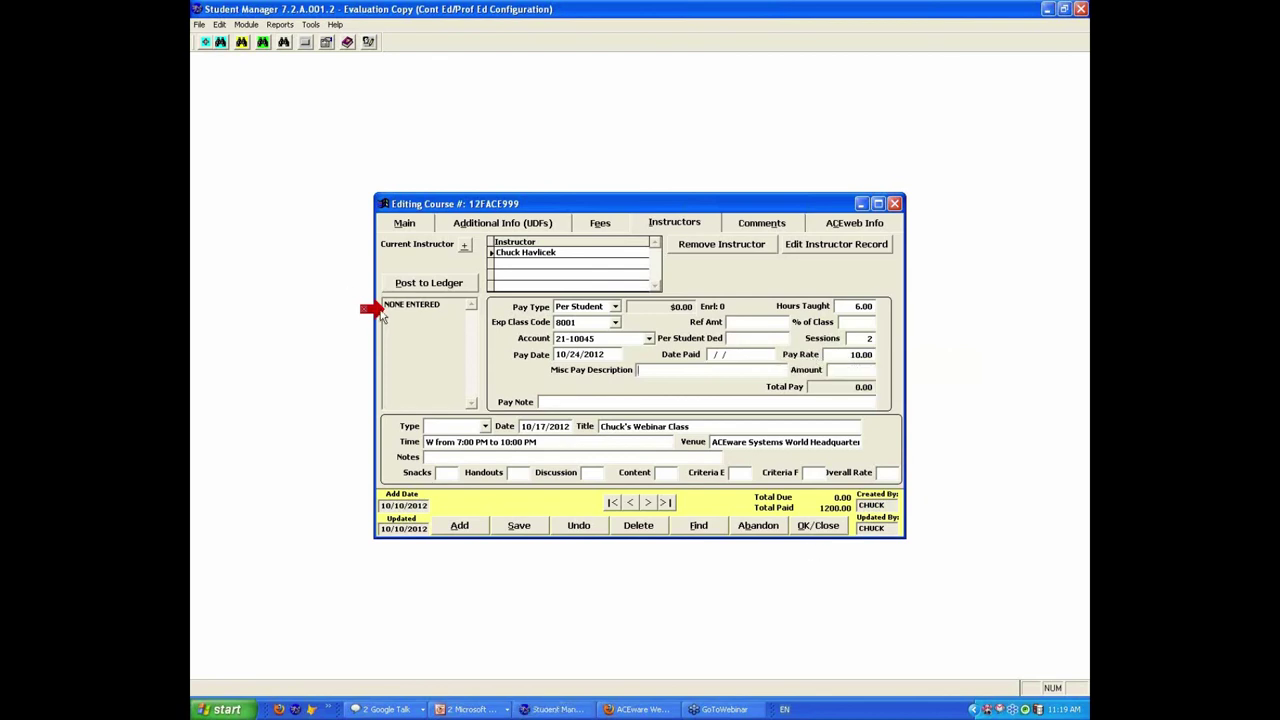
{"action": "left_click", "coordinate": [390, 456]}
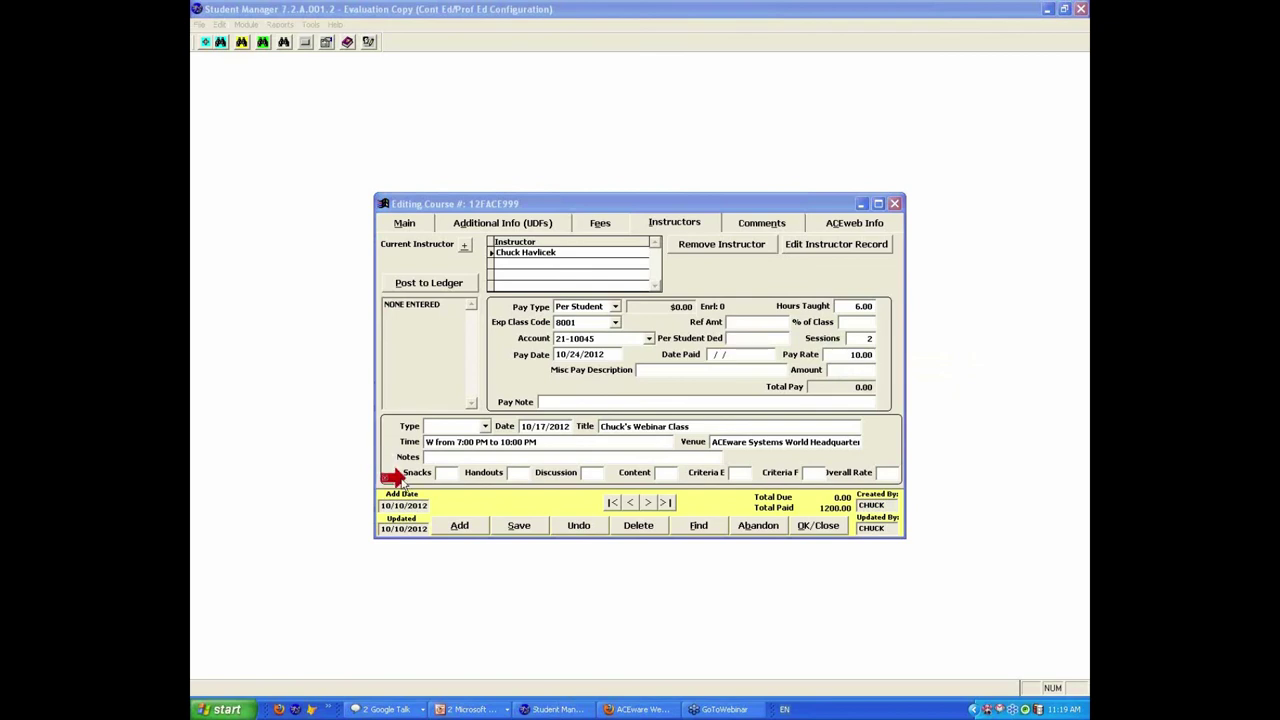